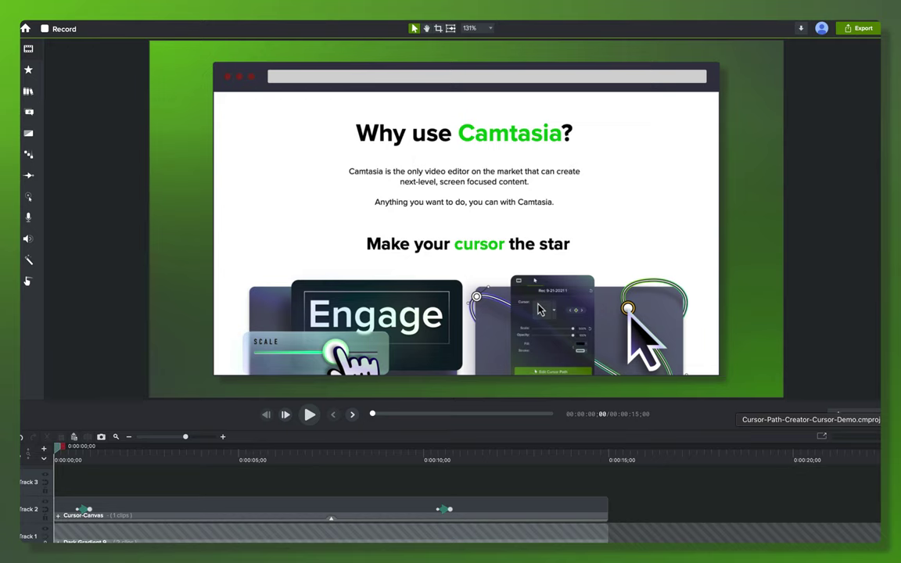
- Play the finished cursor demo project from the start to about 0:00:12;08 to review its animation
key("space")
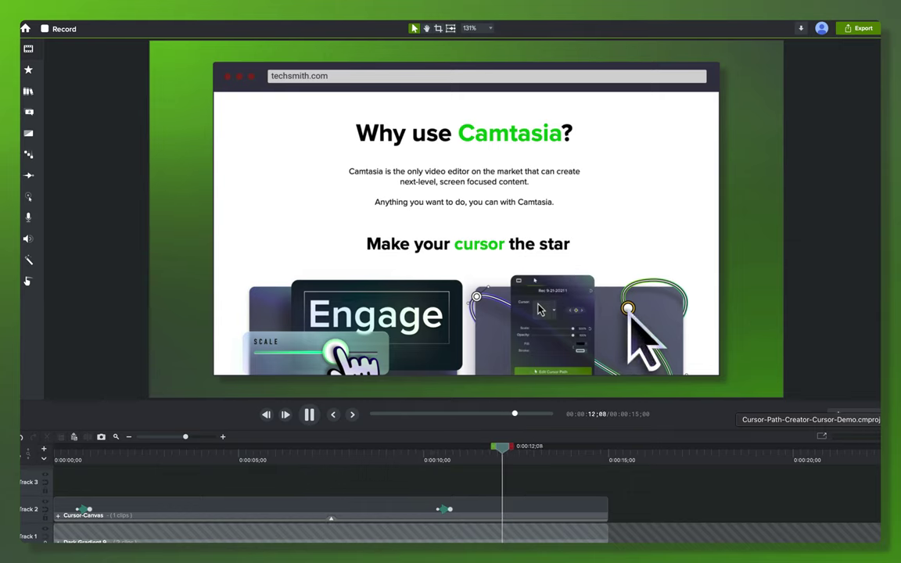
key("space")
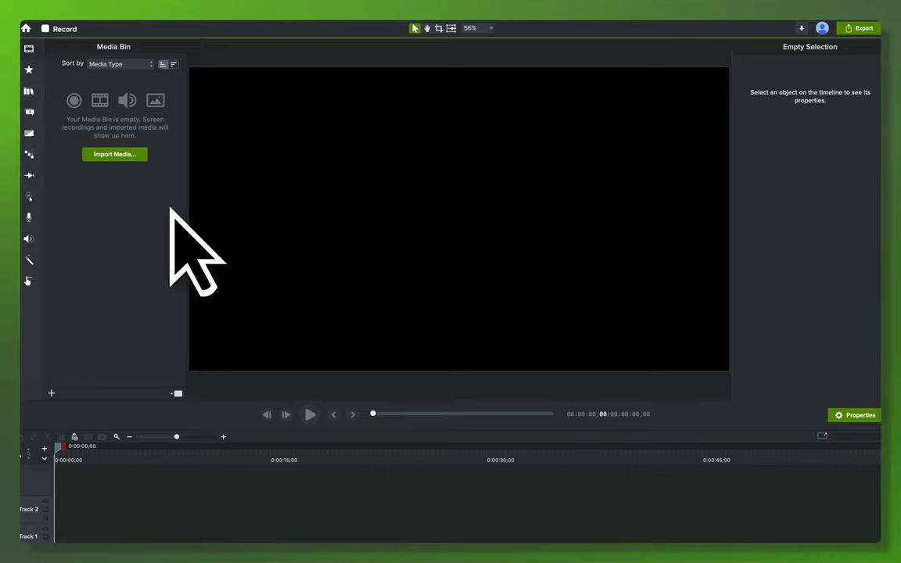
- Set the project dimensions to FHD (1920x1080)
right_click(246, 200)
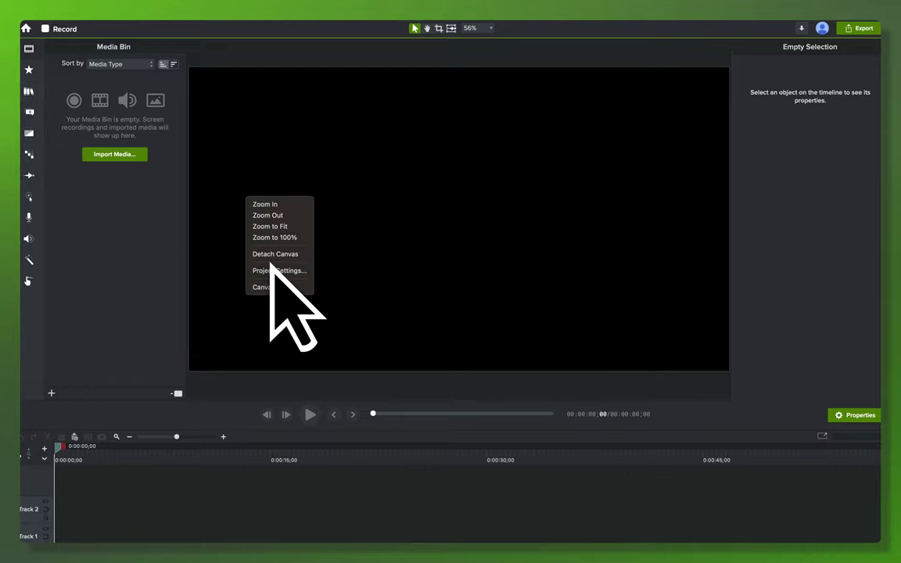
left_click(274, 270)
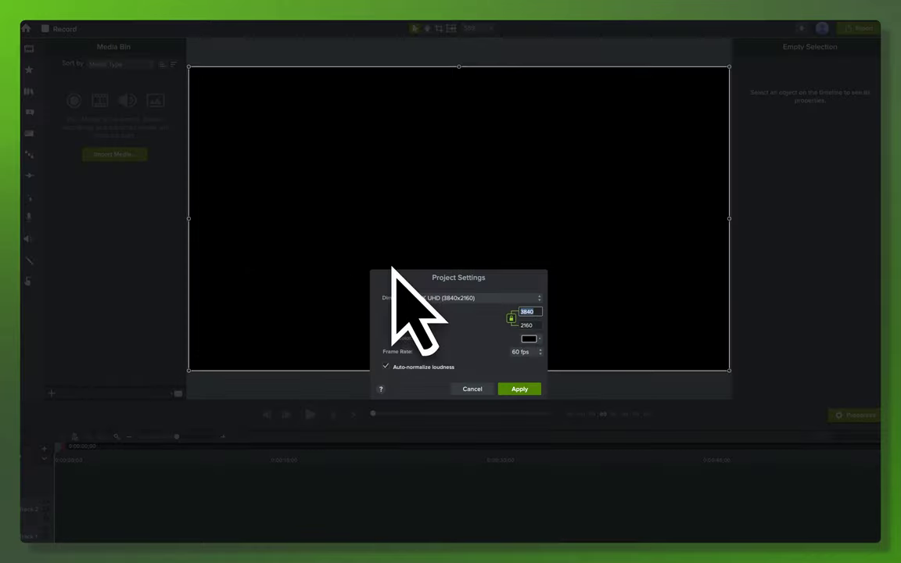
left_click(444, 300)
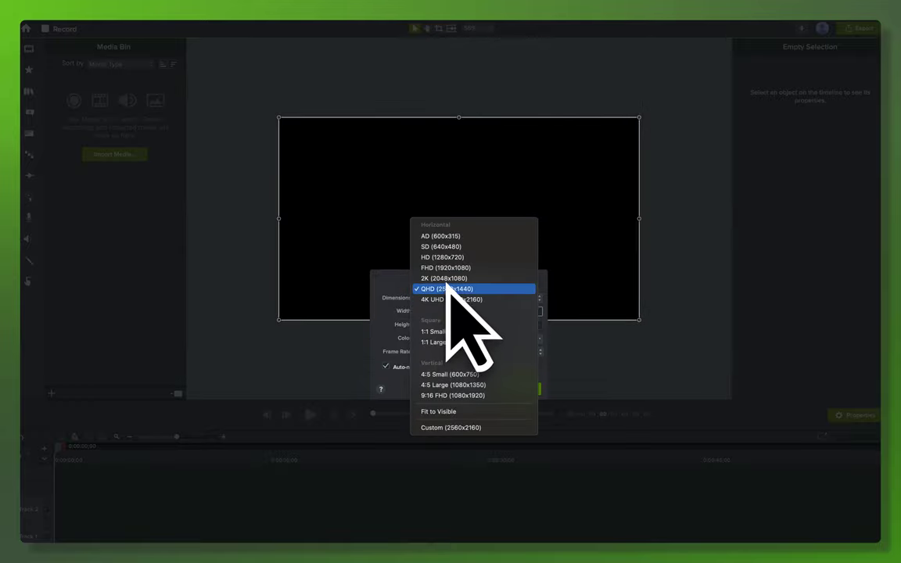
left_click(461, 269)
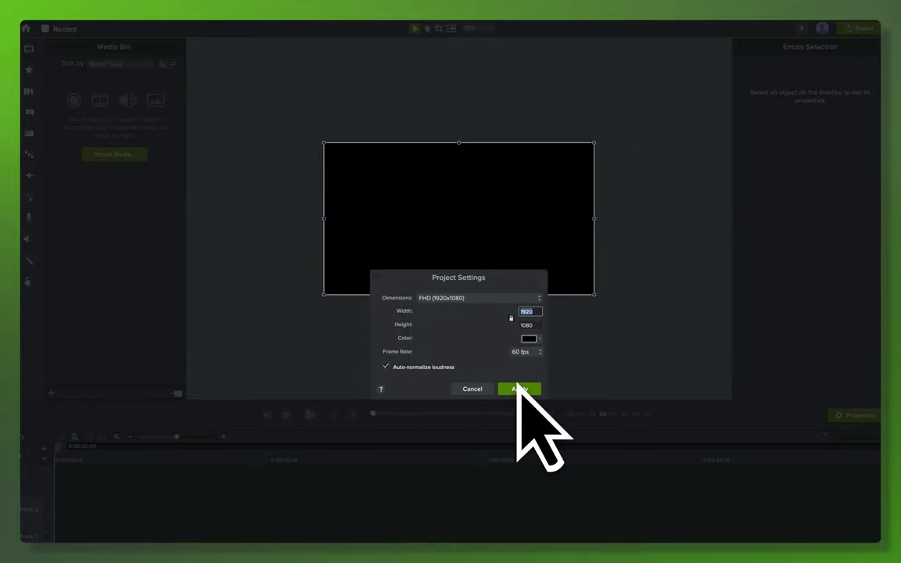
left_click(519, 388)
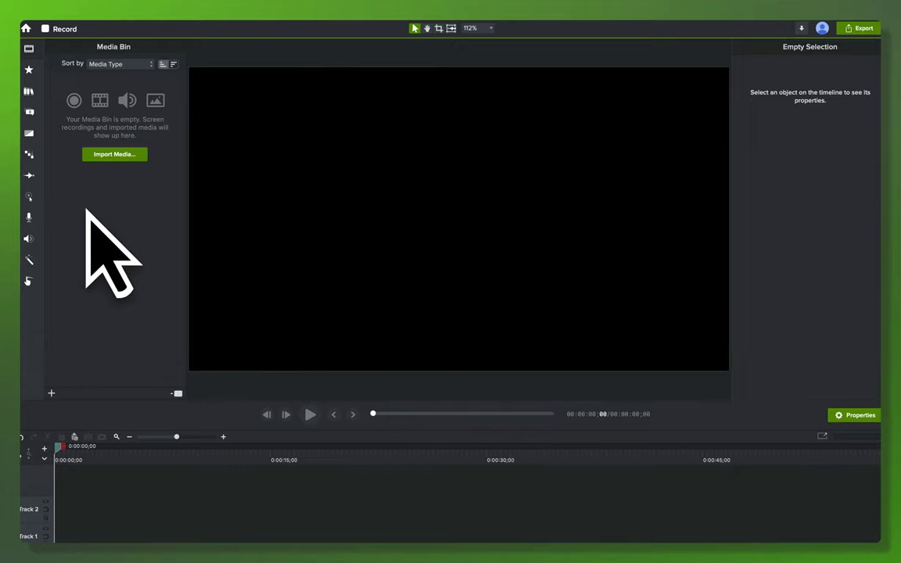
- Place Dark Gradient 9 from the Camtasia 2022 library's Fills & Overlays at the start of Track 1
left_click(29, 93)
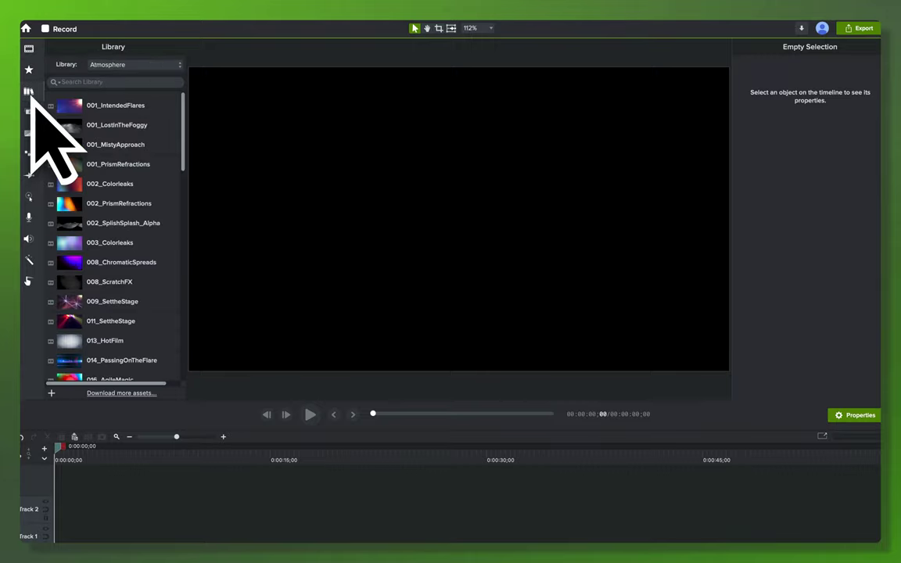
left_click(123, 65)
left_click(137, 21)
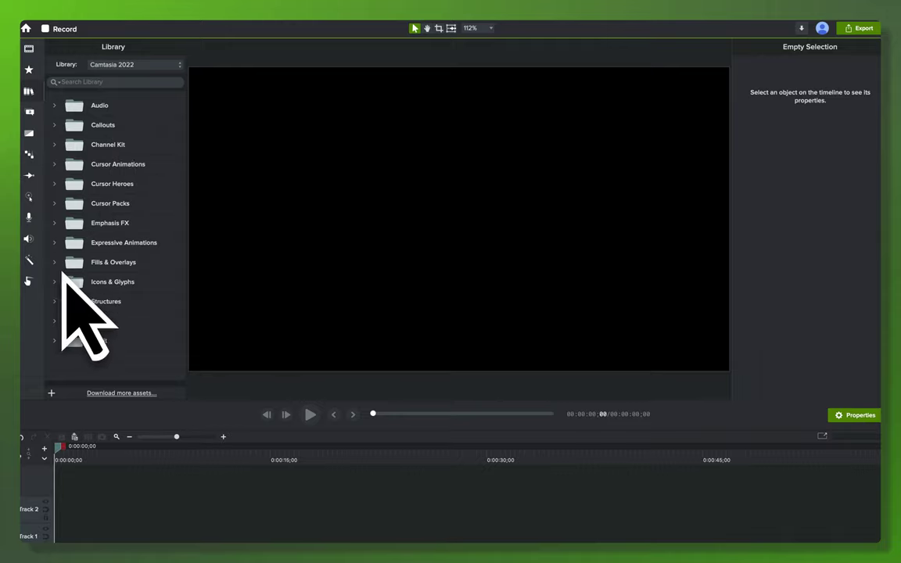
left_click(55, 262)
scroll(90, 313, "down", 1)
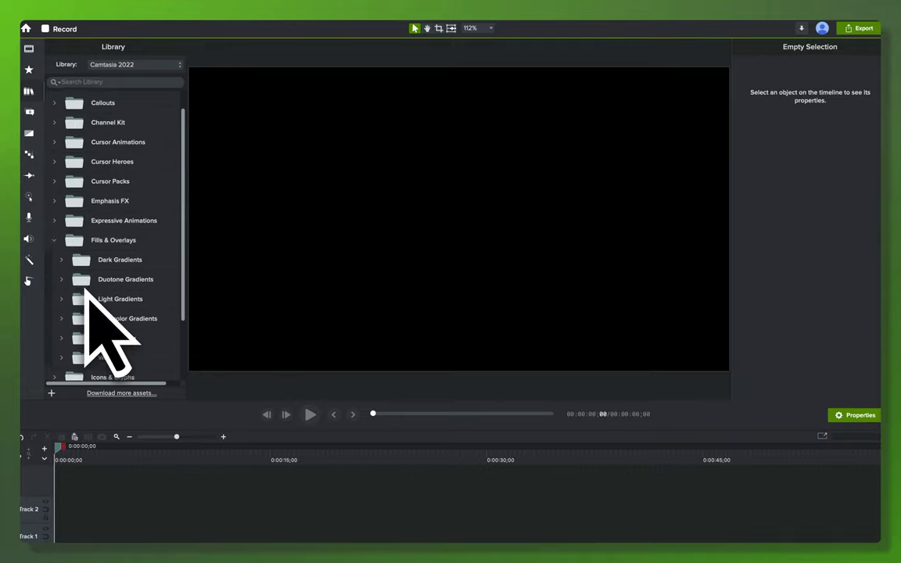
scroll(87, 294, "down", 2)
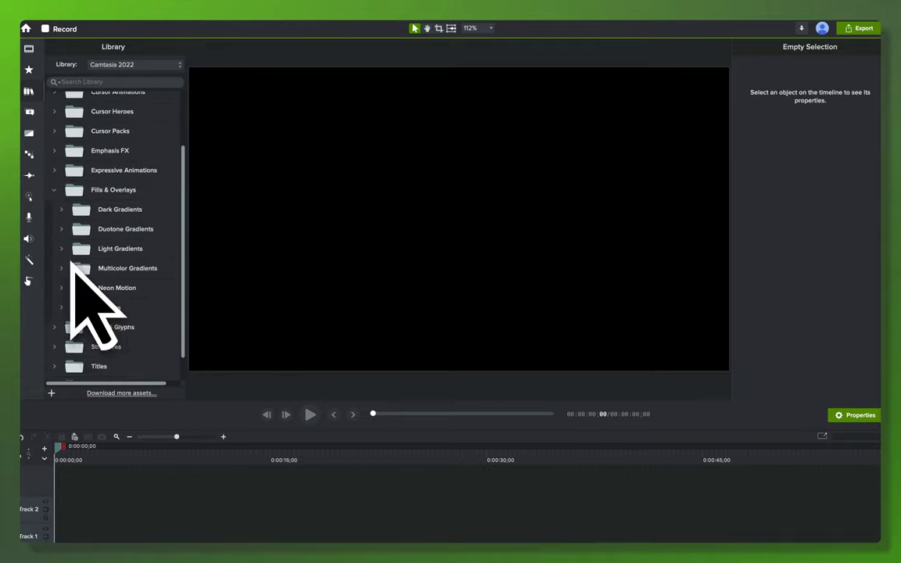
left_click(62, 211)
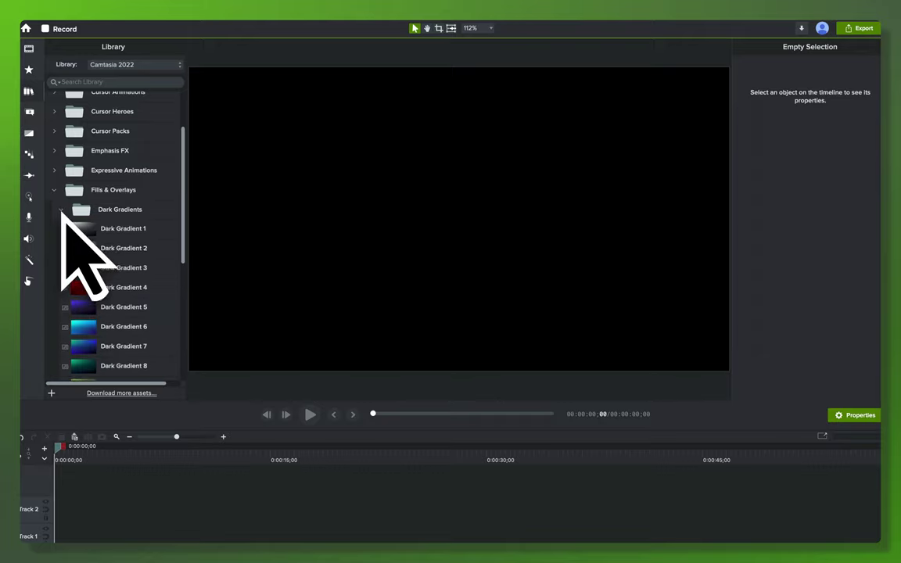
scroll(90, 270, "down", 4)
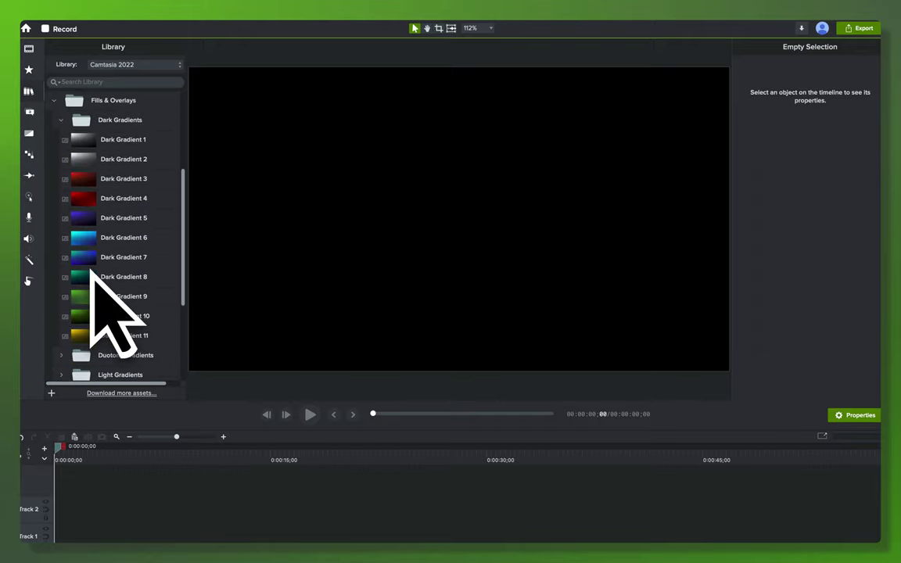
left_click_drag(95, 303, 63, 523)
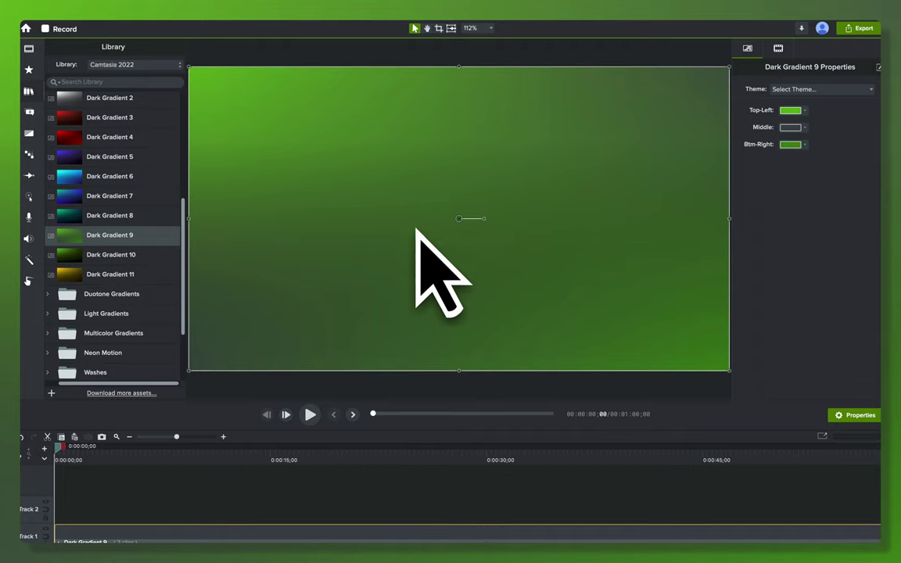
- Deselect the gradient clip and scrub the timeline to about 0:00:11;54 to preview the background
left_click(270, 481)
left_click(194, 456)
left_click_drag(195, 456, 224, 434)
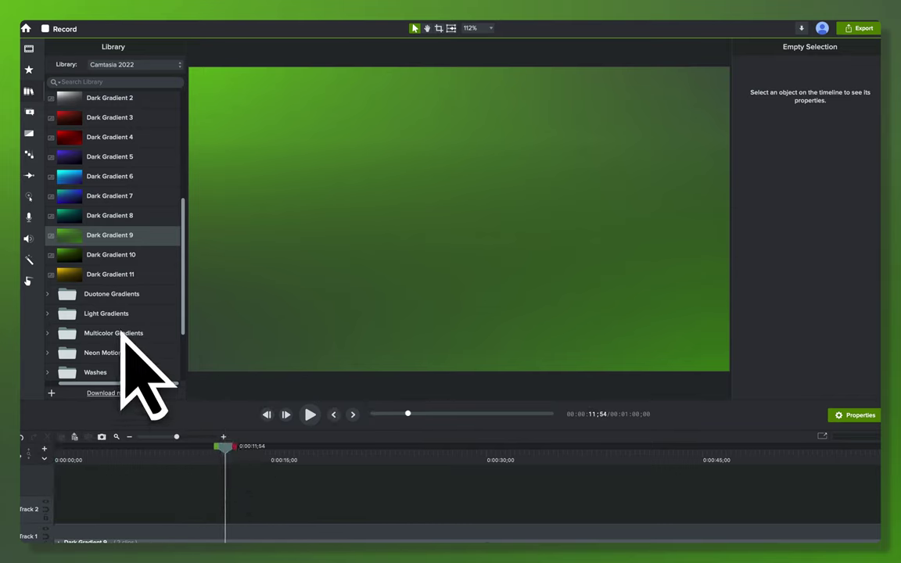
- Place the Browser-1080p asset from the Camtasia 2022 library's UI Kit at the start of Track 2
left_click(125, 66)
left_click(127, 69)
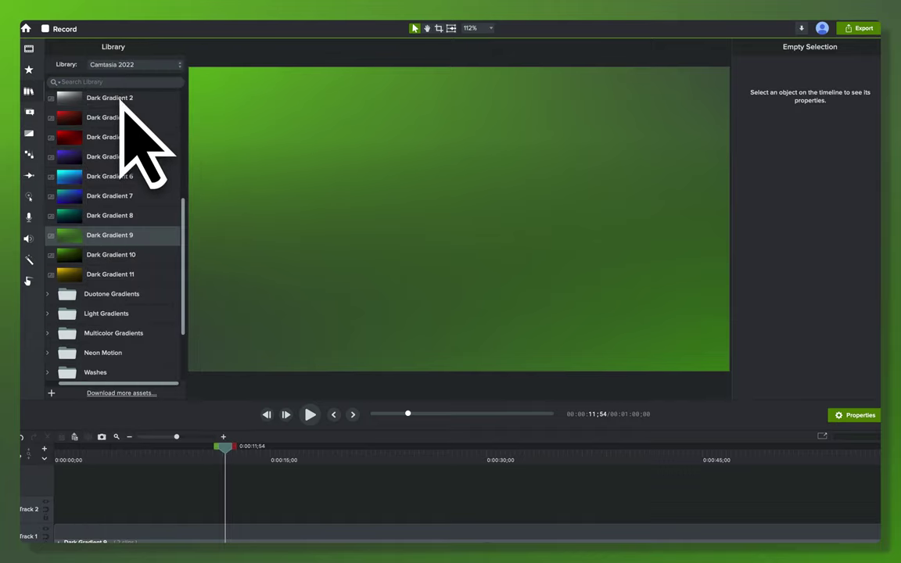
scroll(122, 109, "up", 2)
scroll(121, 114, "up", 5)
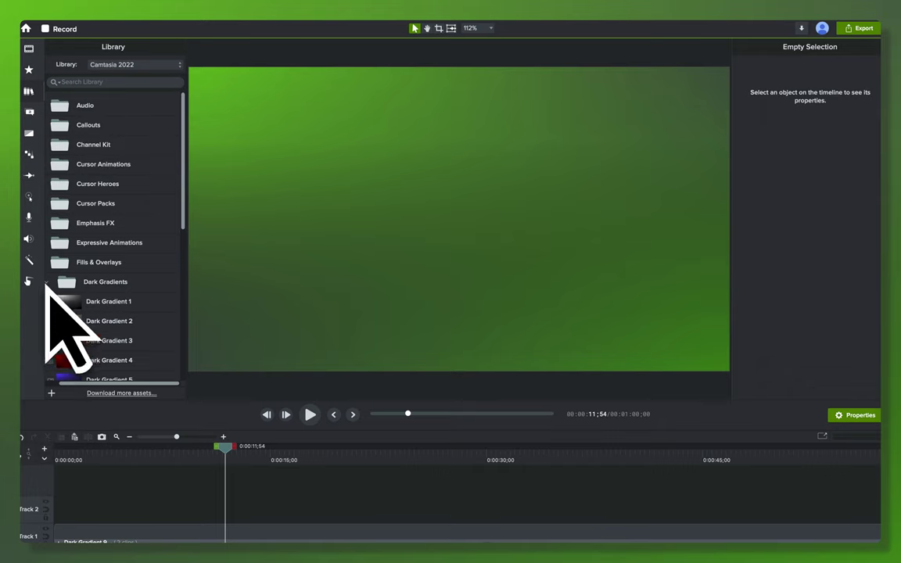
left_click(49, 283)
left_click(55, 263)
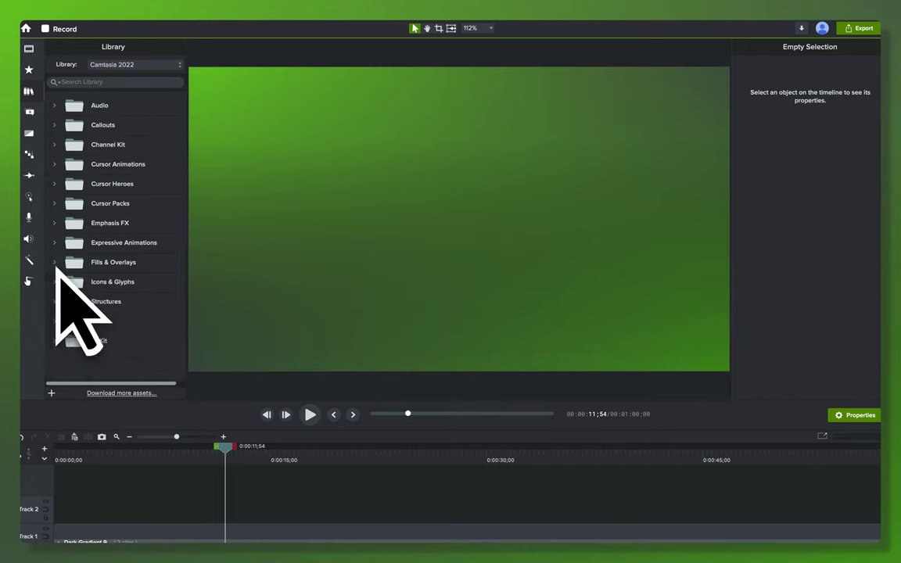
left_click(53, 341)
scroll(59, 340, "down", 5)
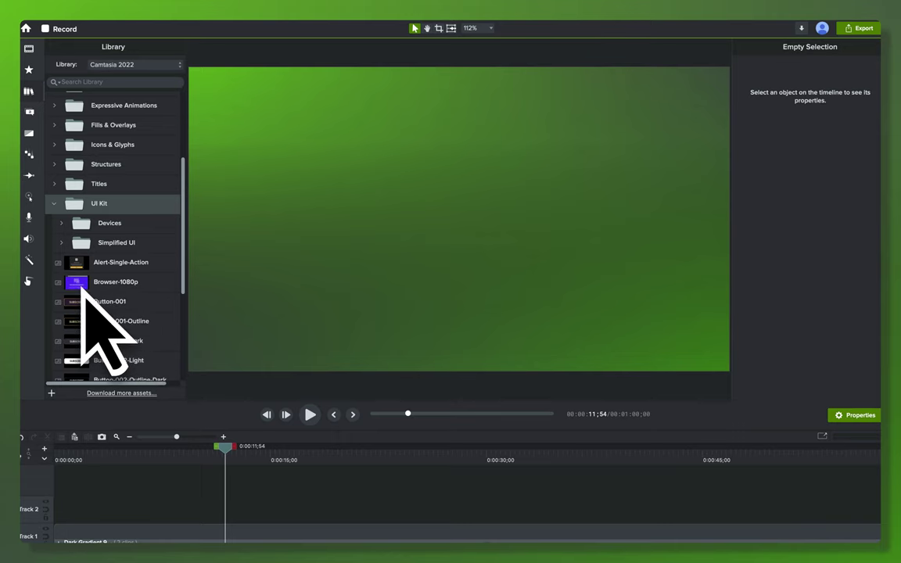
left_click(82, 286)
left_click_drag(82, 286, 51, 516)
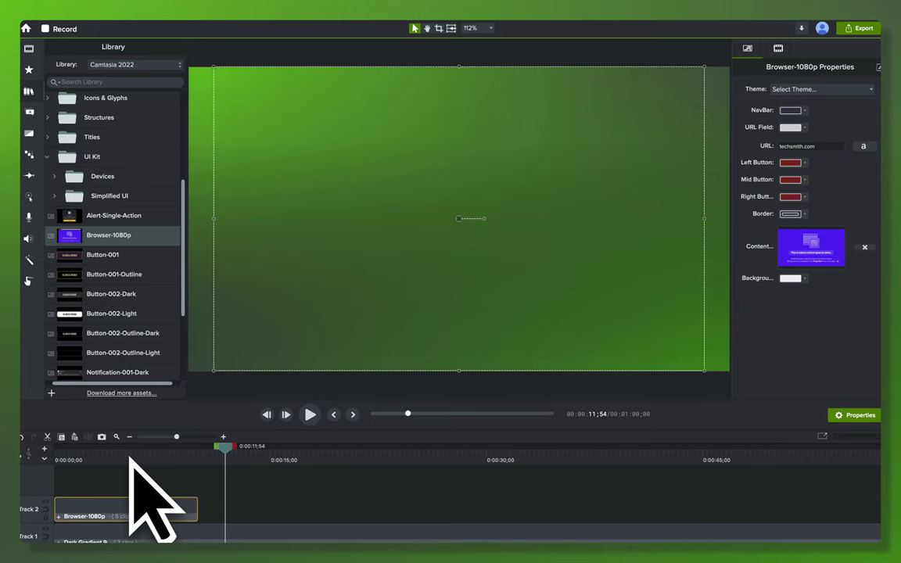
- End both clips at 0:00:15;00, extending Browser-1080p on Track 2 and cutting off the rest of Dark Gradient 9 on Track 1
left_click_drag(131, 460, 220, 466)
left_click(635, 418)
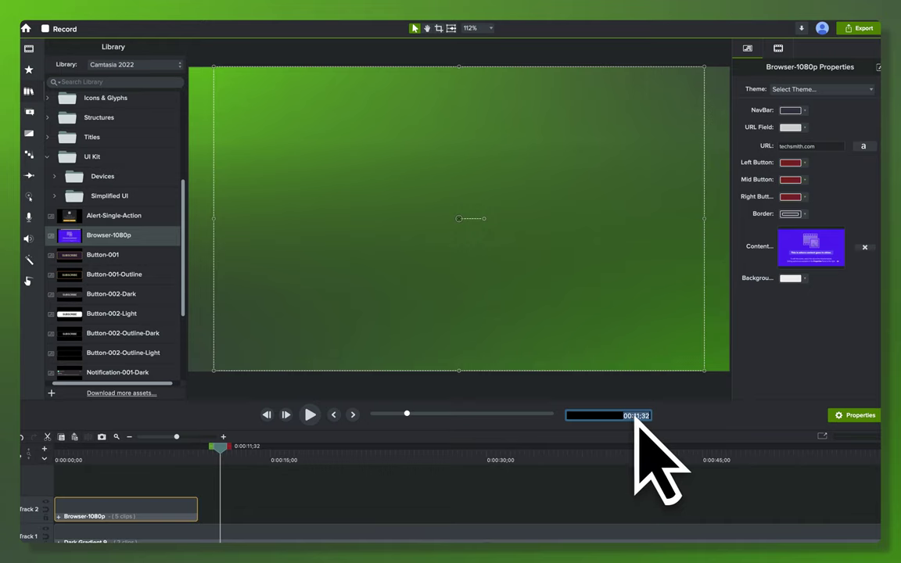
type("1")
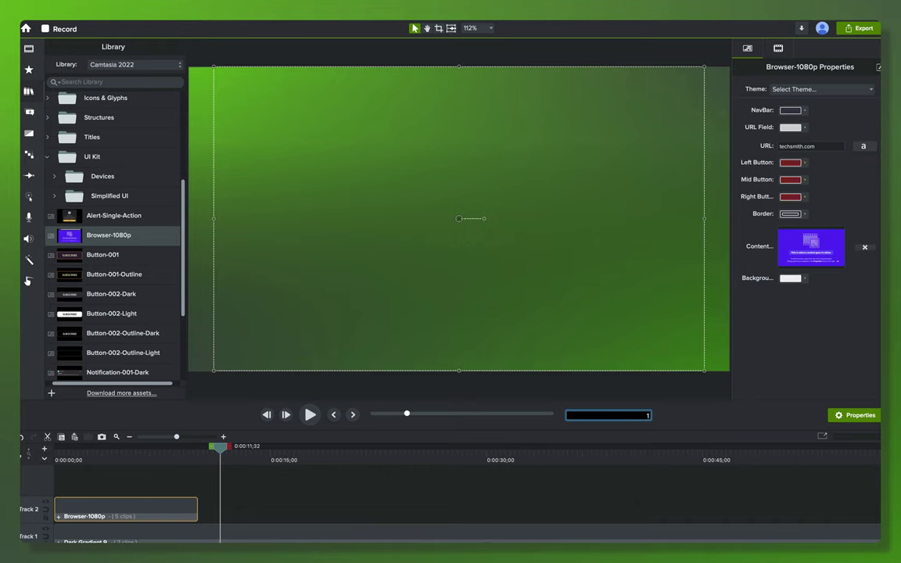
type("5;00")
key("Return")
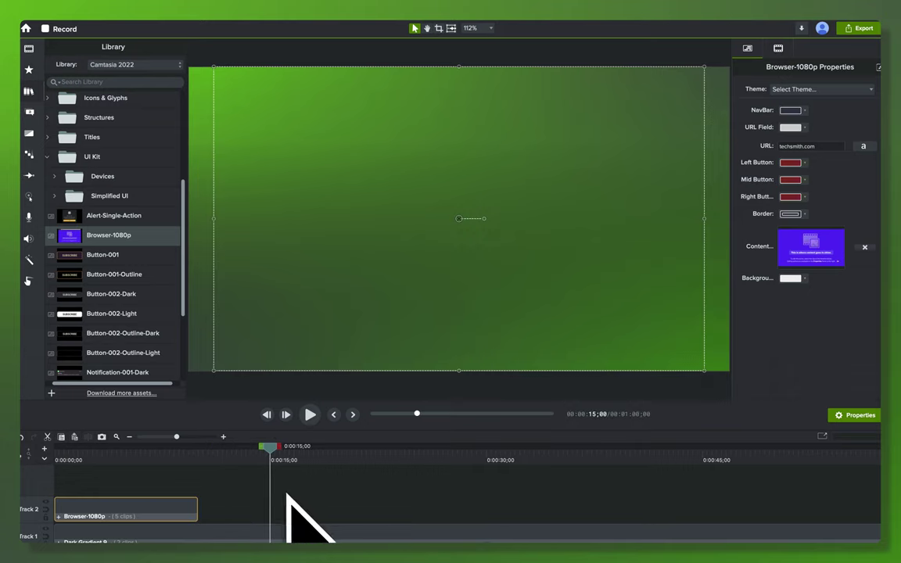
left_click_drag(197, 505, 270, 513)
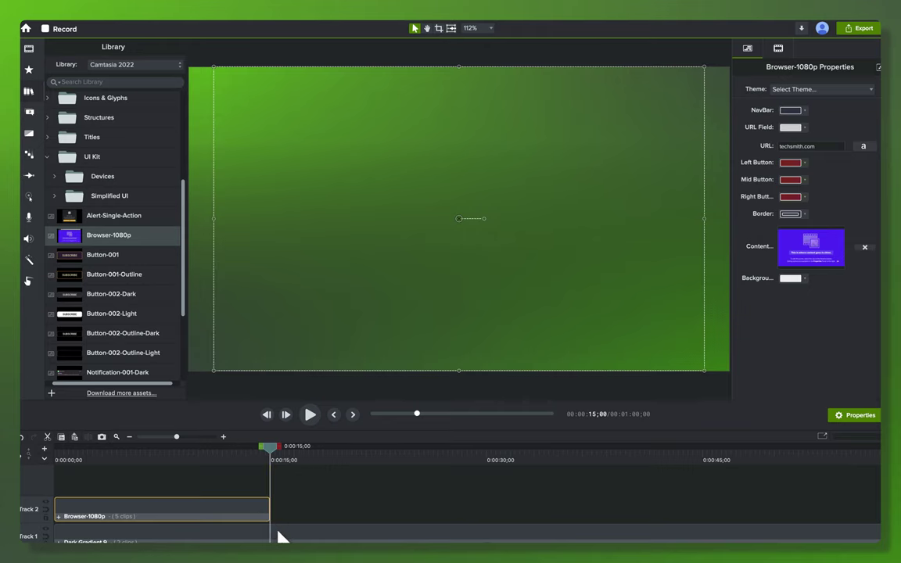
left_click(280, 537)
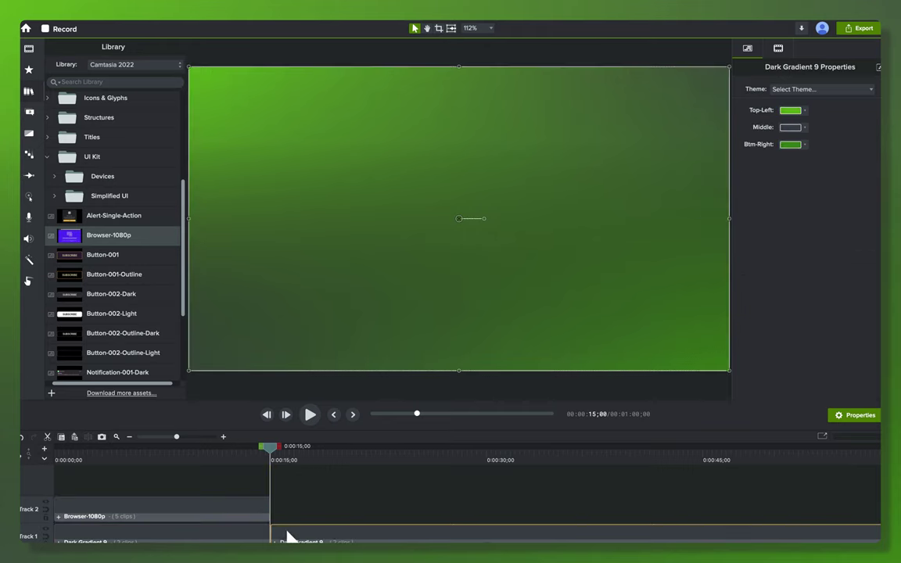
left_click(289, 538)
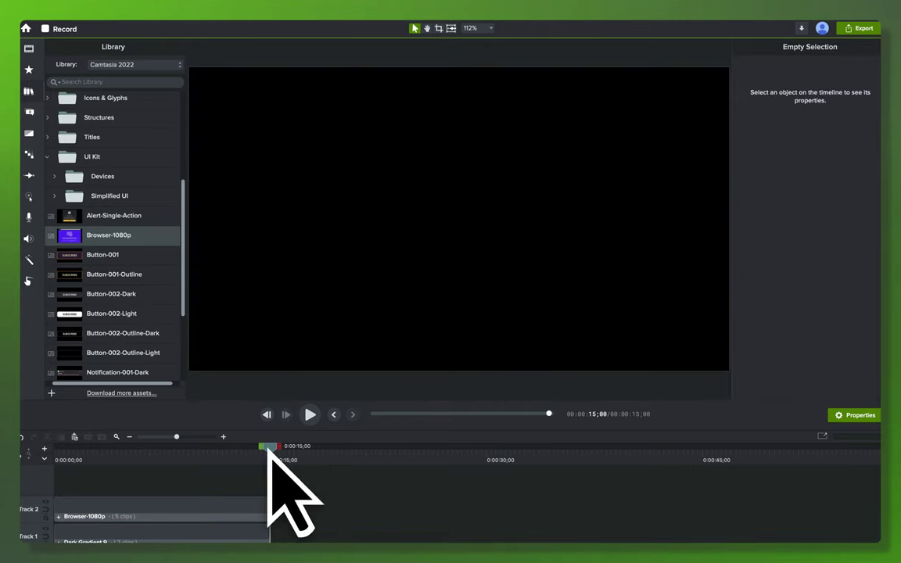
- Select the browser graphic at about 0:00:09;51 and show its scale, position and size properties
left_click_drag(270, 446, 195, 444)
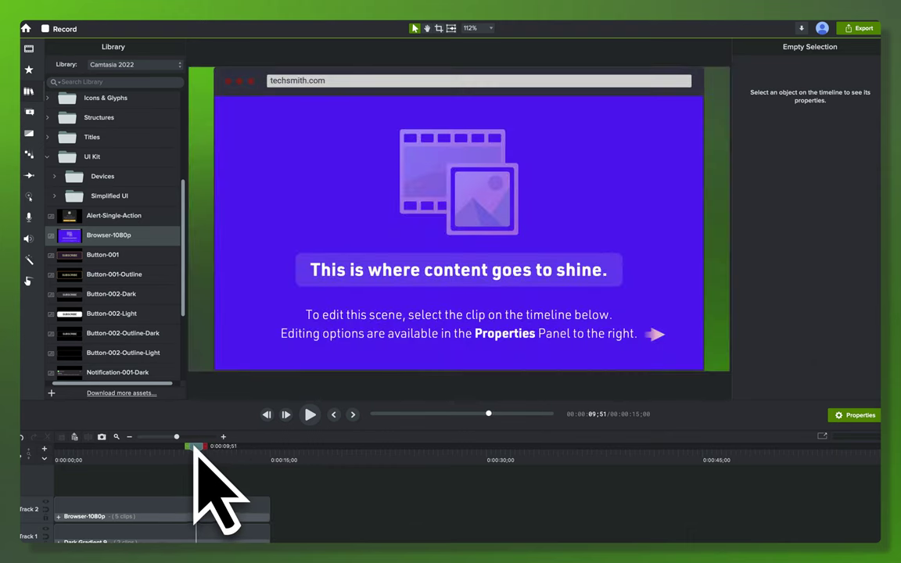
left_click(474, 177)
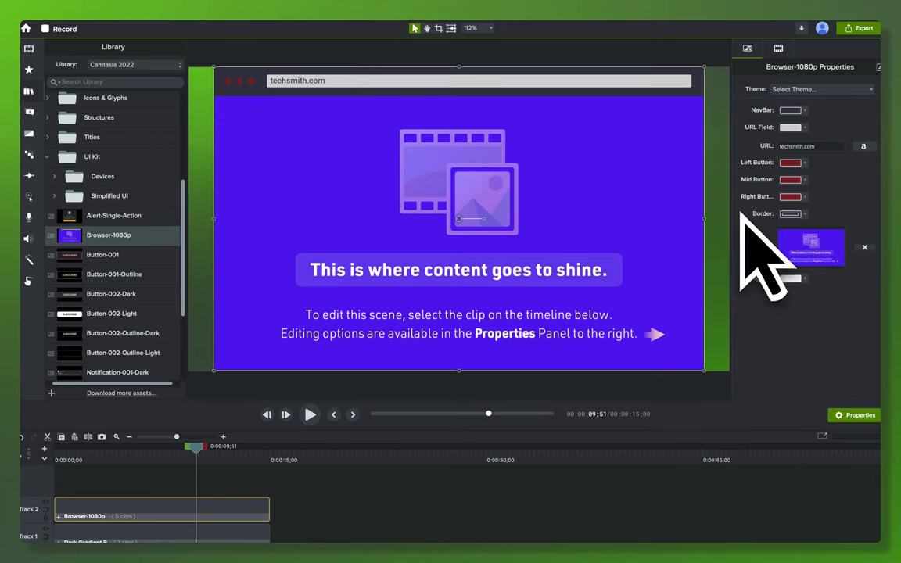
left_click(778, 50)
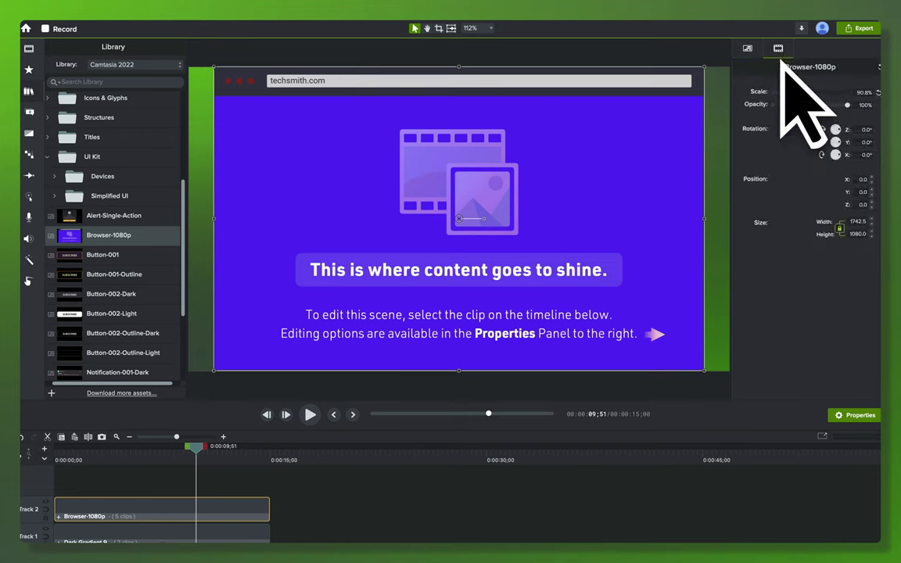
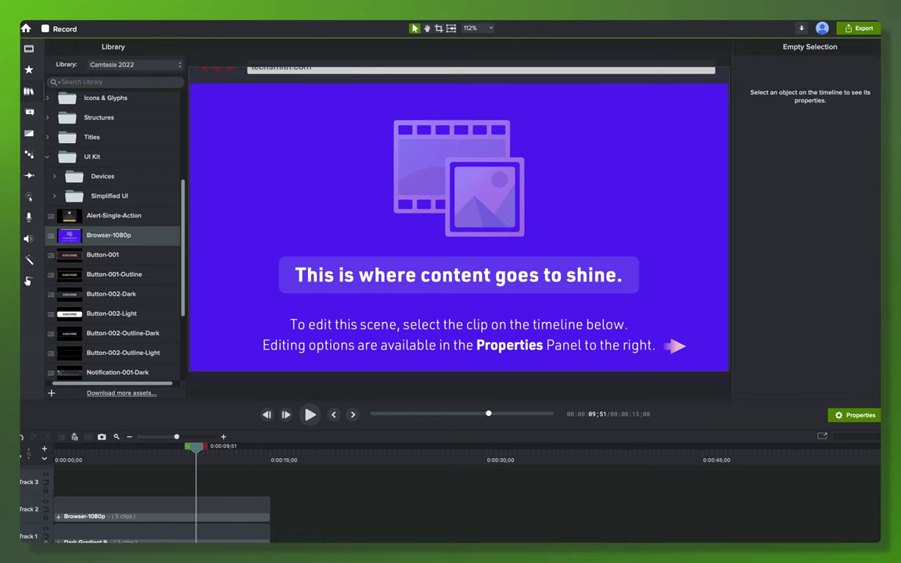
- Open the Browser-1080p group on the timeline and the Content-Viewport group inside it
double_click(115, 517)
scroll(116, 530, "down", 5)
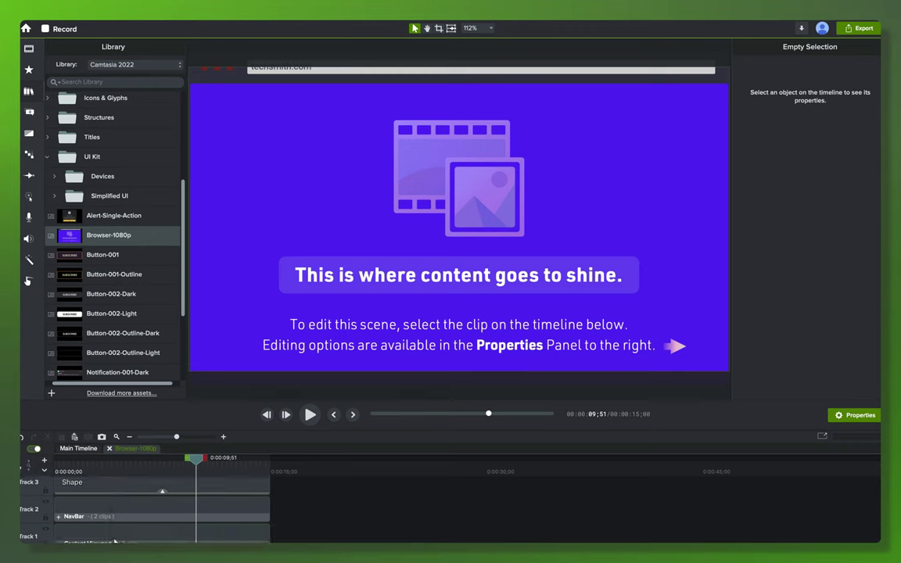
double_click(114, 541)
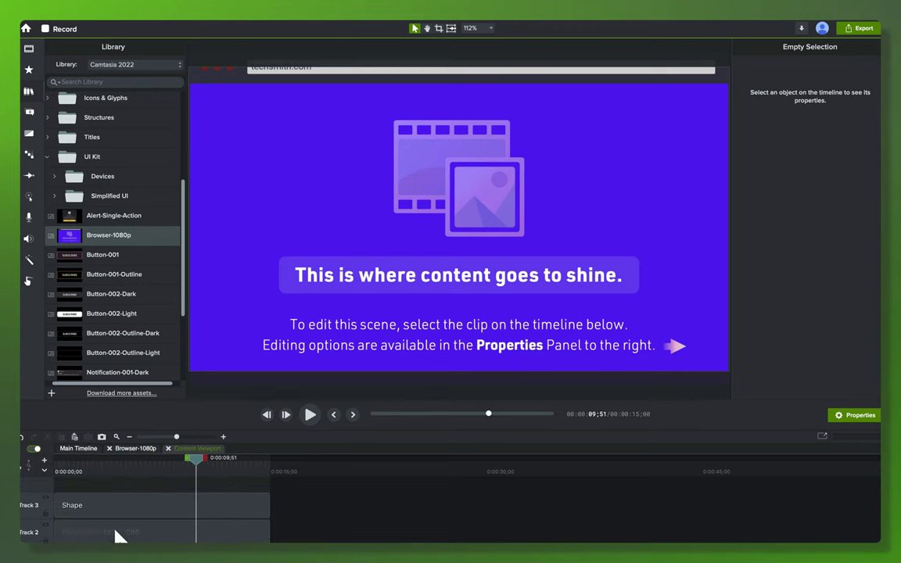
scroll(116, 537, "down", 1)
- Replace the Placeholder-1920x1080 clip on Track 2 with Pasted Image from the project's media
left_click(137, 511)
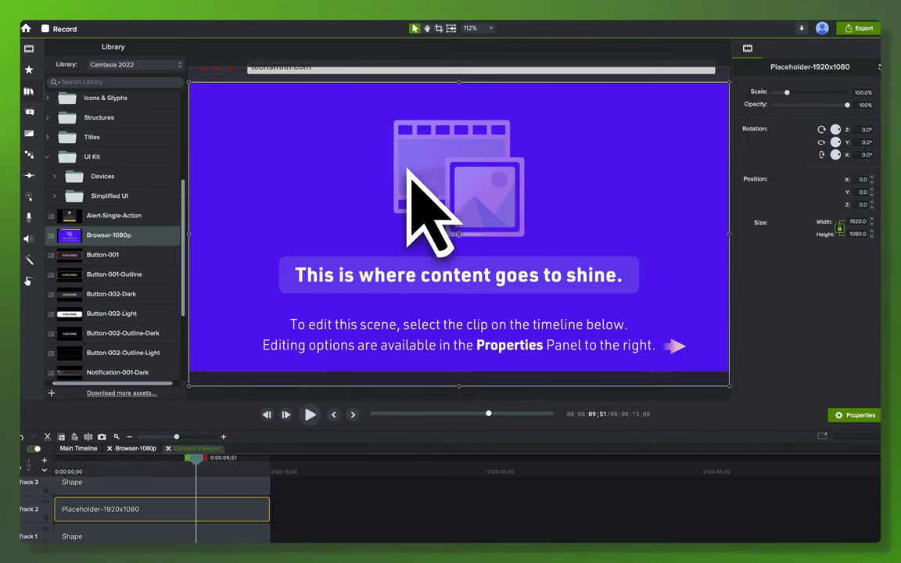
left_click(29, 48)
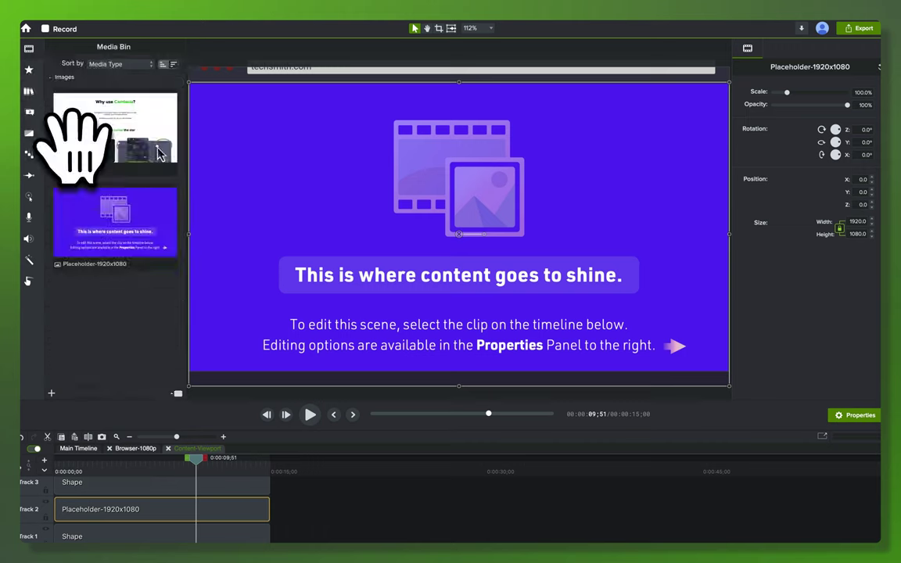
left_click(110, 137)
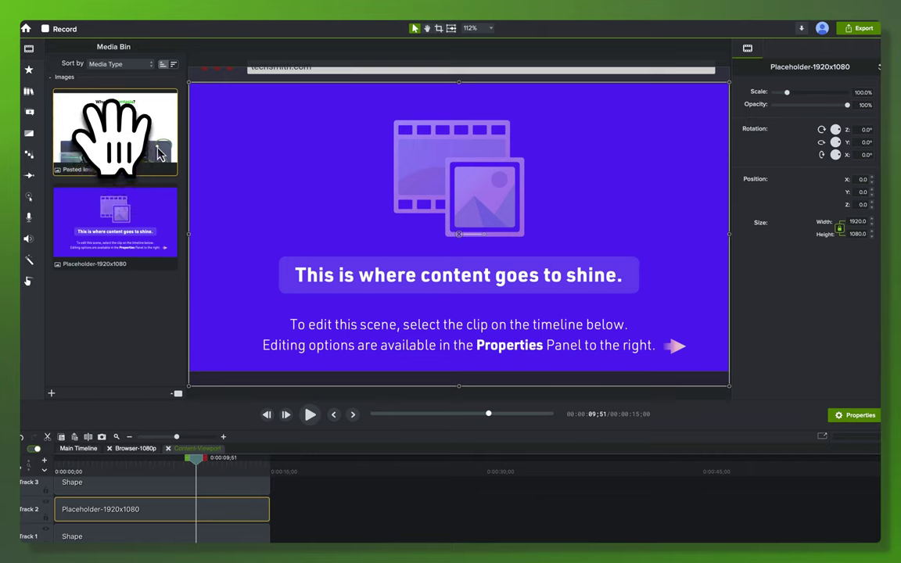
left_click(100, 475)
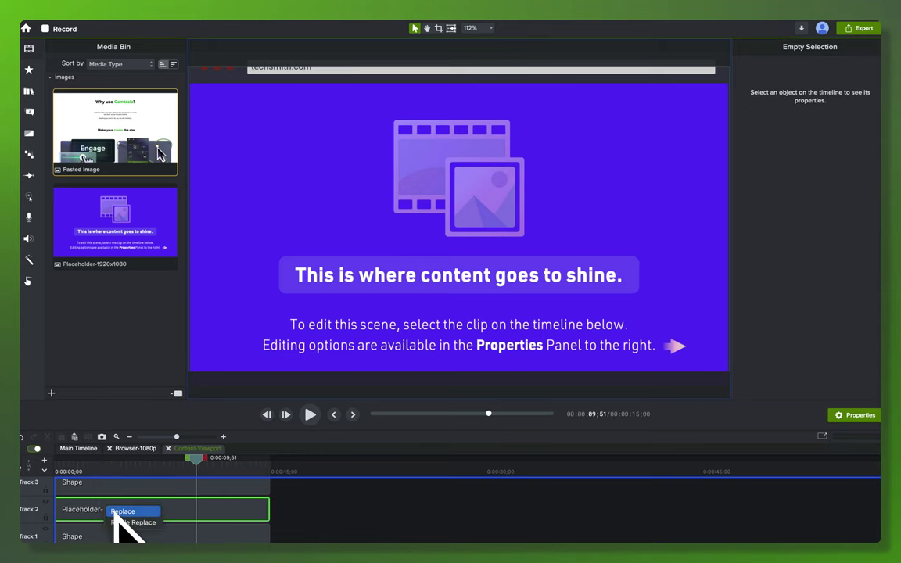
left_click_drag(121, 530, 117, 527)
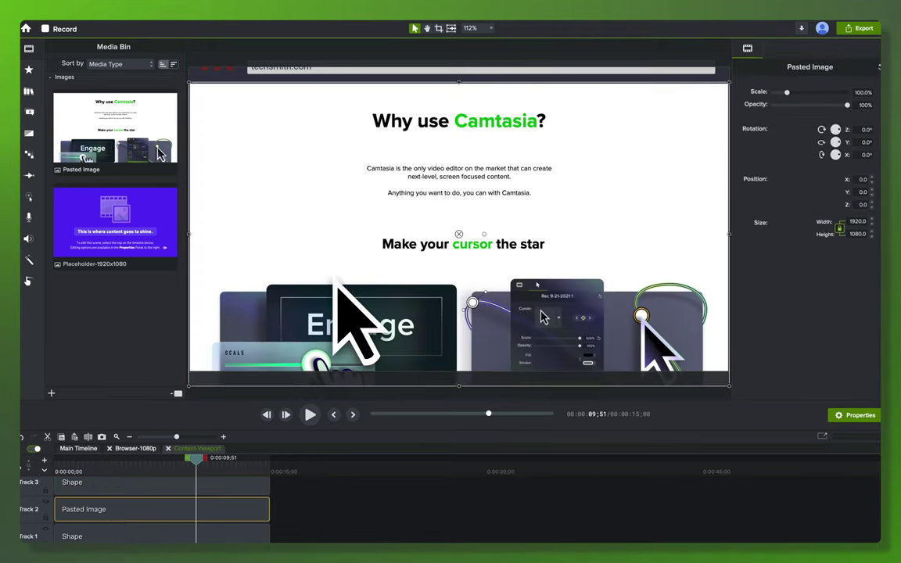
- Return to the main timeline and set the Browser-1080p group's scale to 80%
scroll(344, 289, "down", 2)
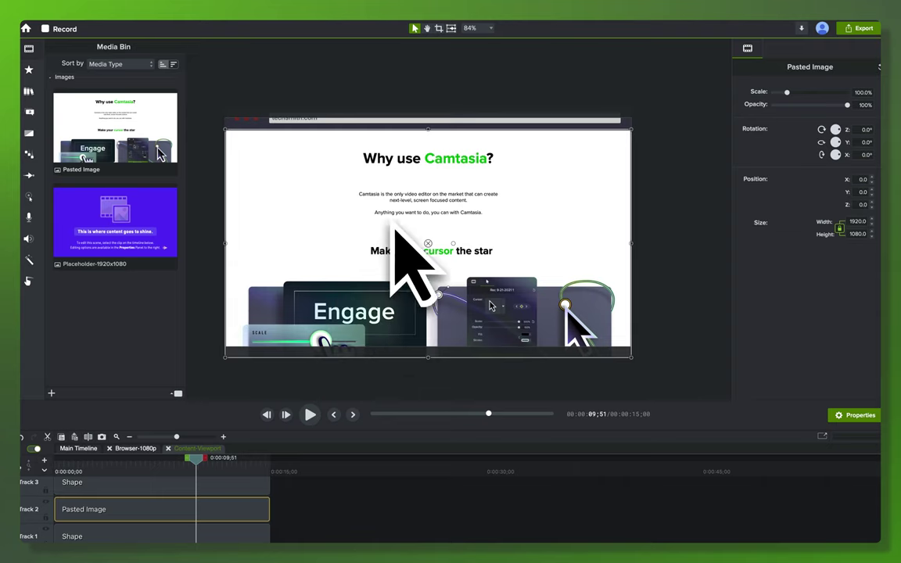
left_click(168, 449)
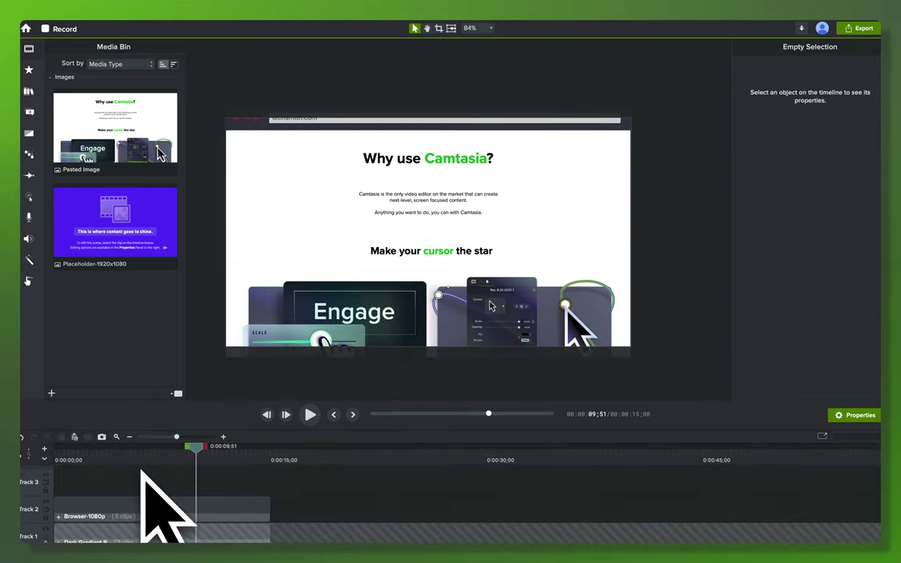
left_click(161, 510)
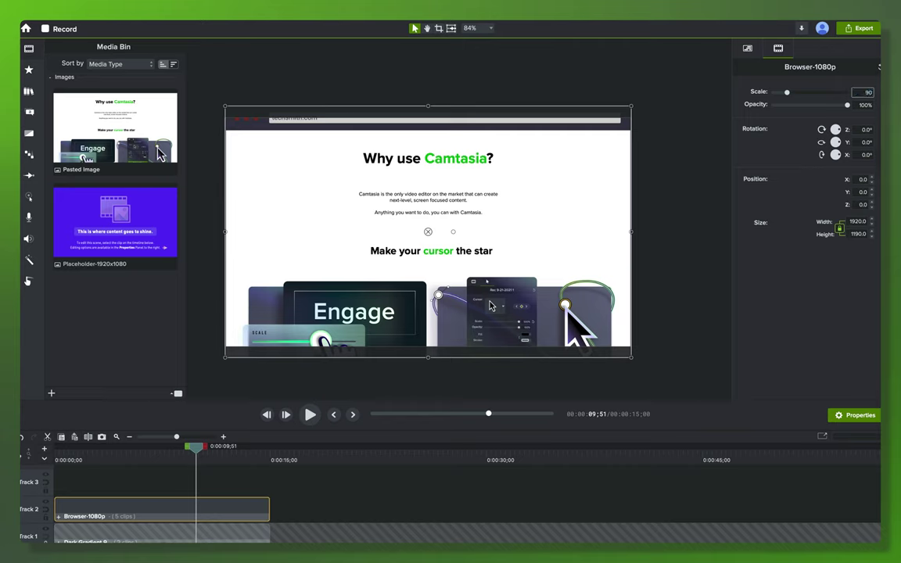
key("Return")
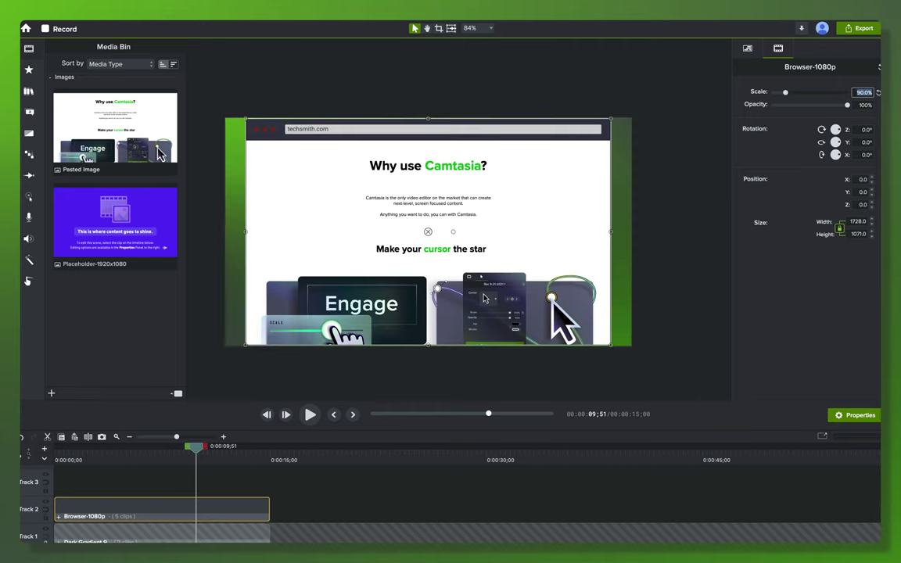
key("Return")
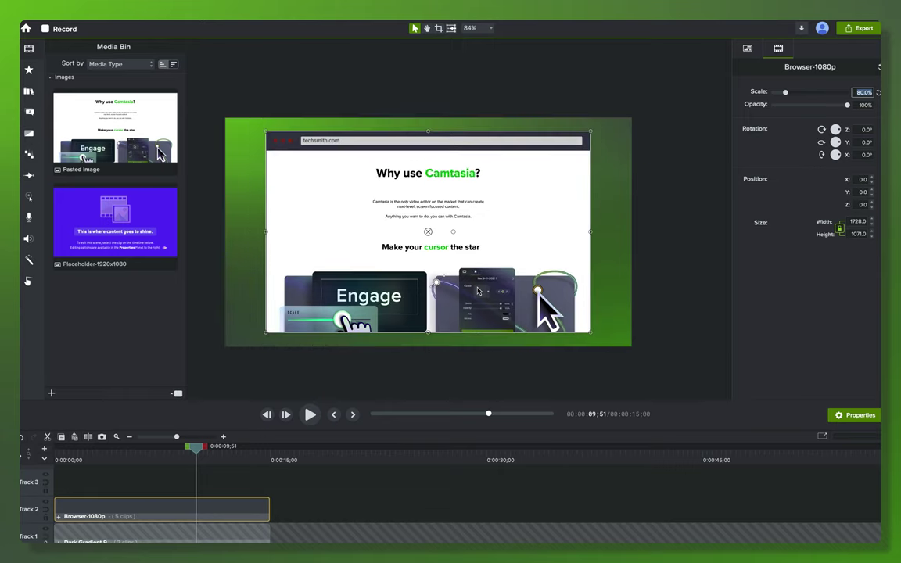
left_click(599, 372)
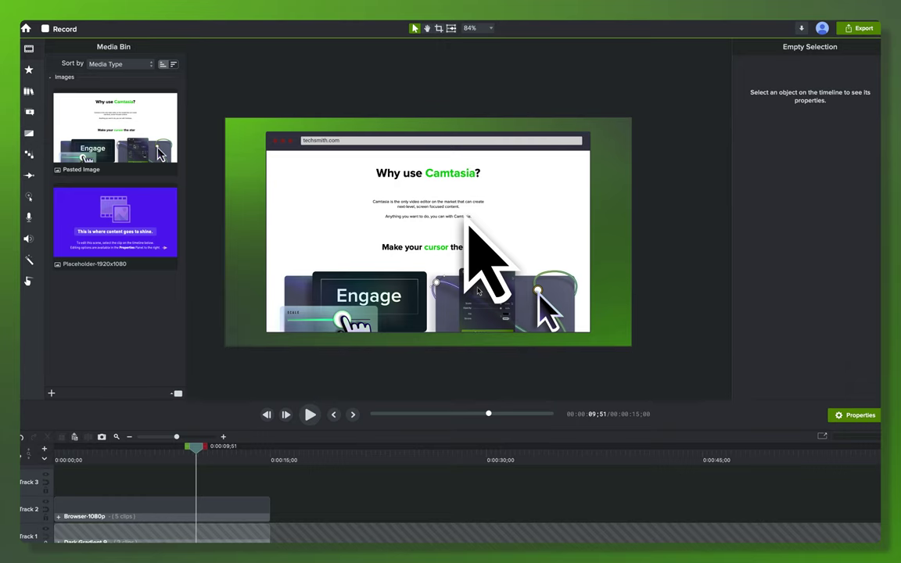
- Apply the 01-Drop shadow effect to Browser-1080p with offset 30, blur 8 and opacity 40%
scroll(468, 226, "up", 2)
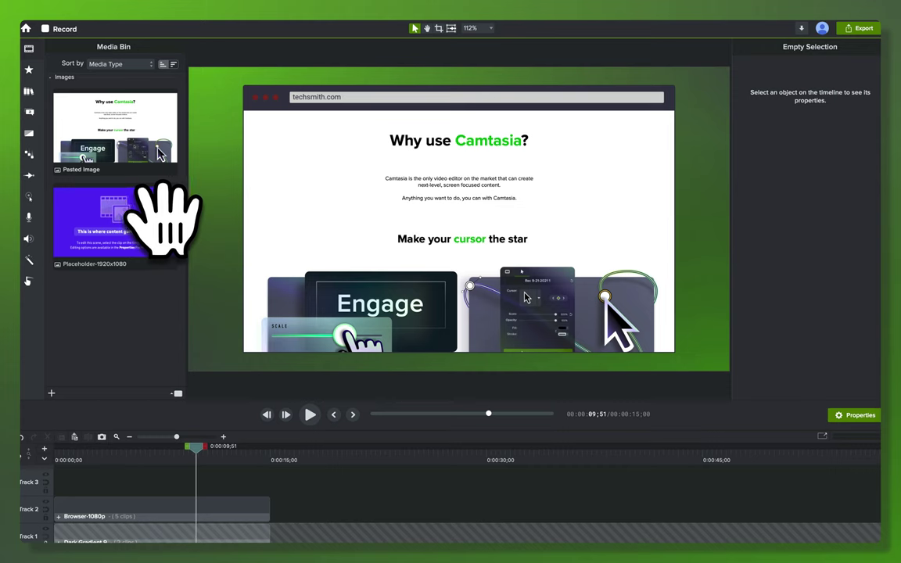
key("super+0")
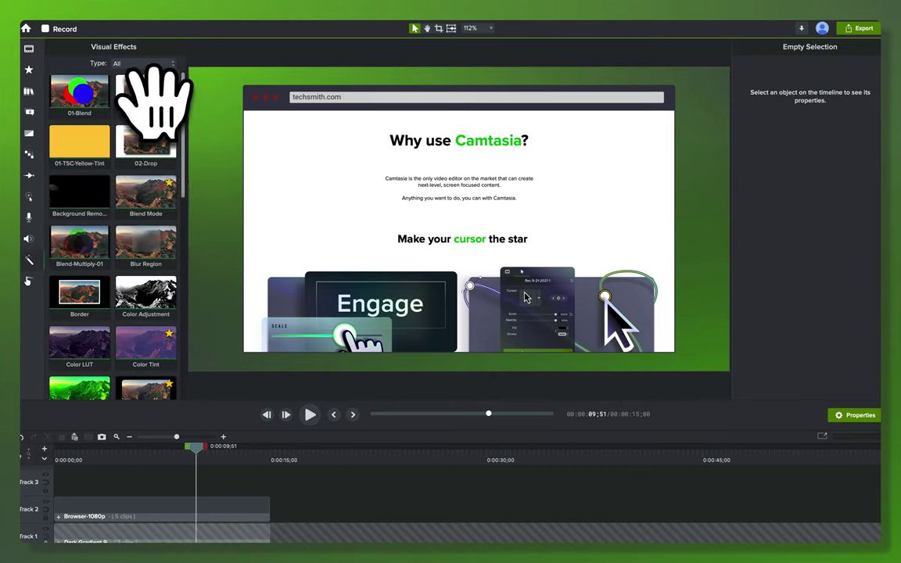
left_click_drag(152, 98, 161, 506)
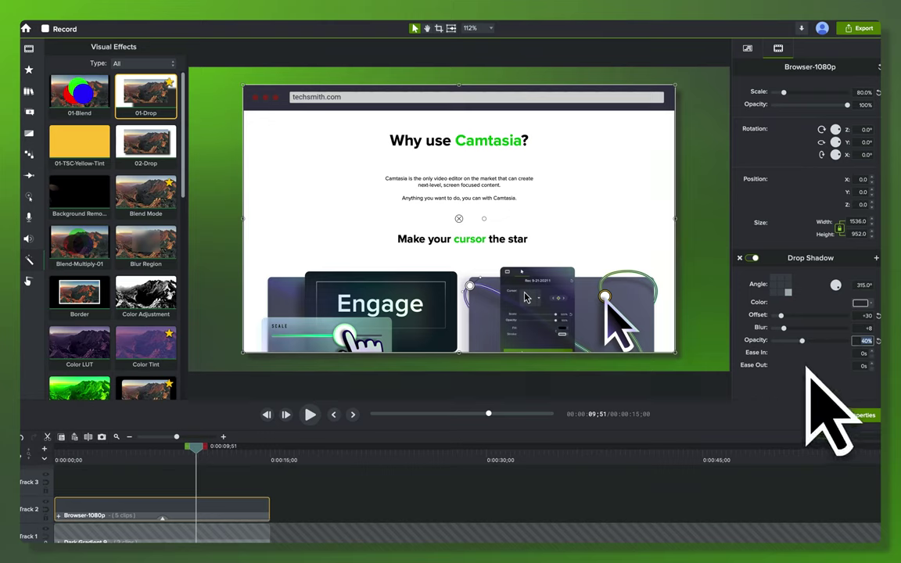
left_click(595, 482)
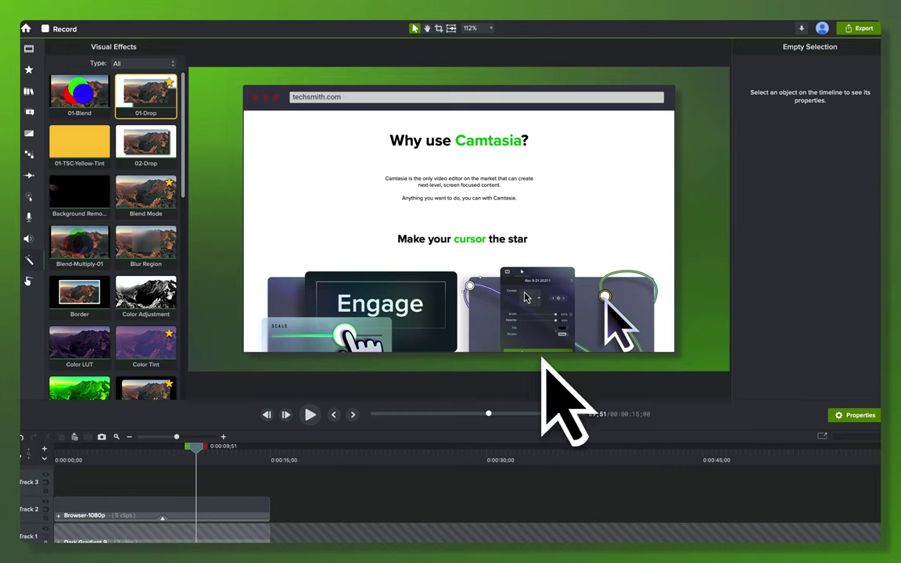
- Wrap the Browser-1080p clip in a new group and resize that group to Canvas Size
left_click(463, 161)
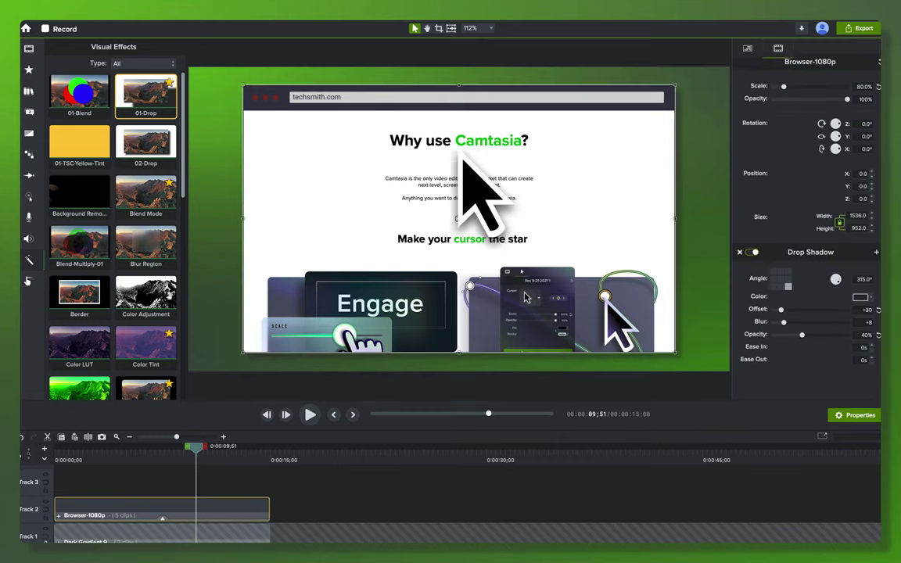
mouse_move(452, 168)
left_mouse_down()
mouse_move(463, 157)
mouse_move(446, 191)
mouse_move(452, 174)
left_mouse_up()
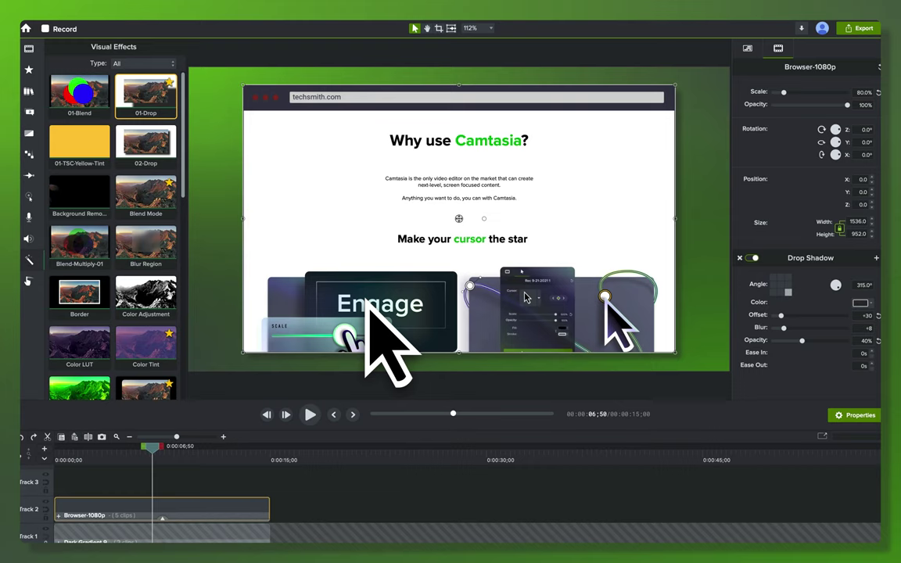
key("ctrl+g")
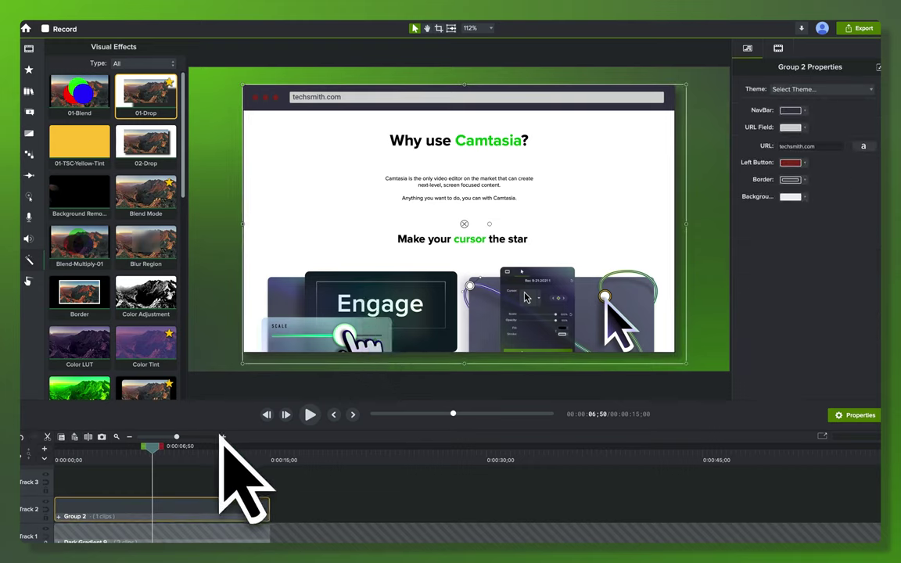
right_click(178, 506)
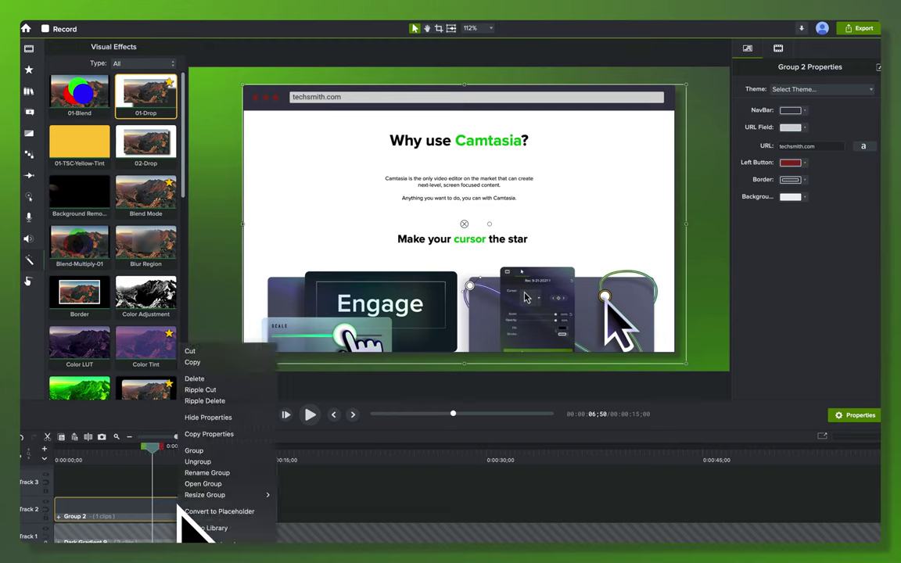
mouse_move(207, 495)
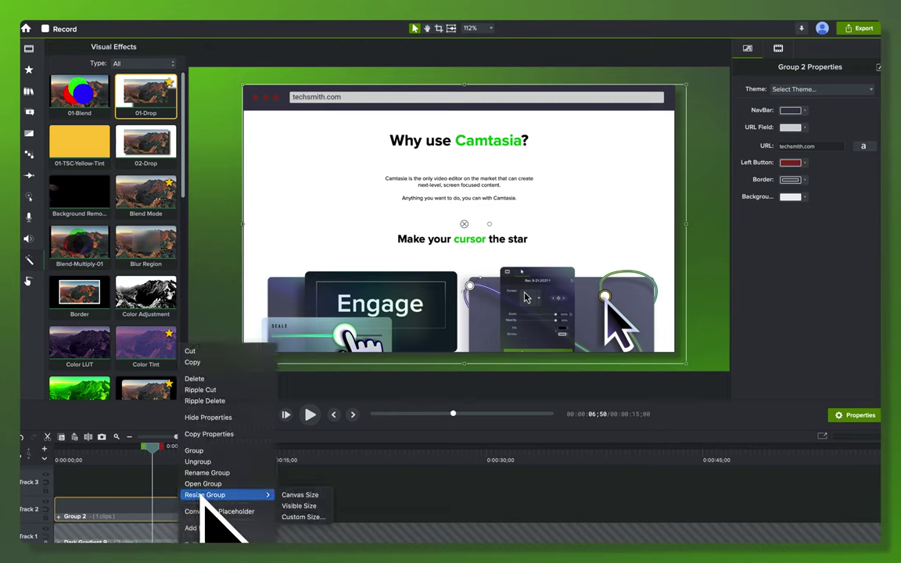
left_click(297, 495)
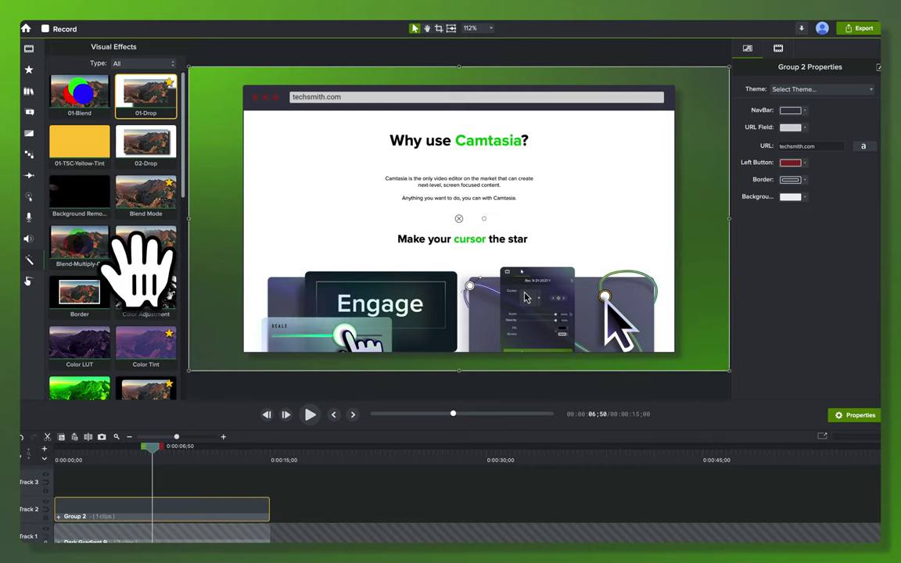
- Apply the Cursor Path Creator effect to the grouped browser clip on Track 2, with the cursor scale at 1000%
scroll(139, 266, "down", 1)
scroll(139, 265, "down", 5)
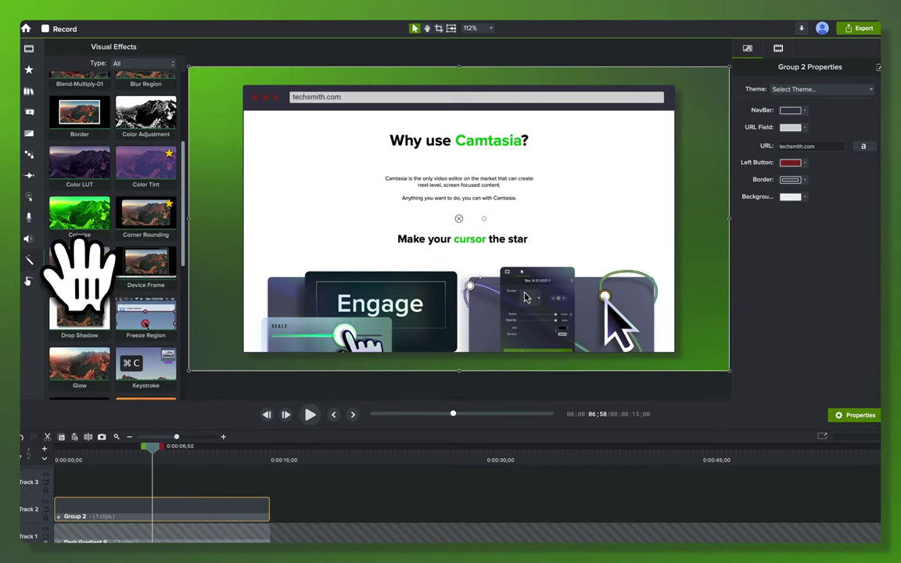
left_click_drag(78, 270, 117, 507)
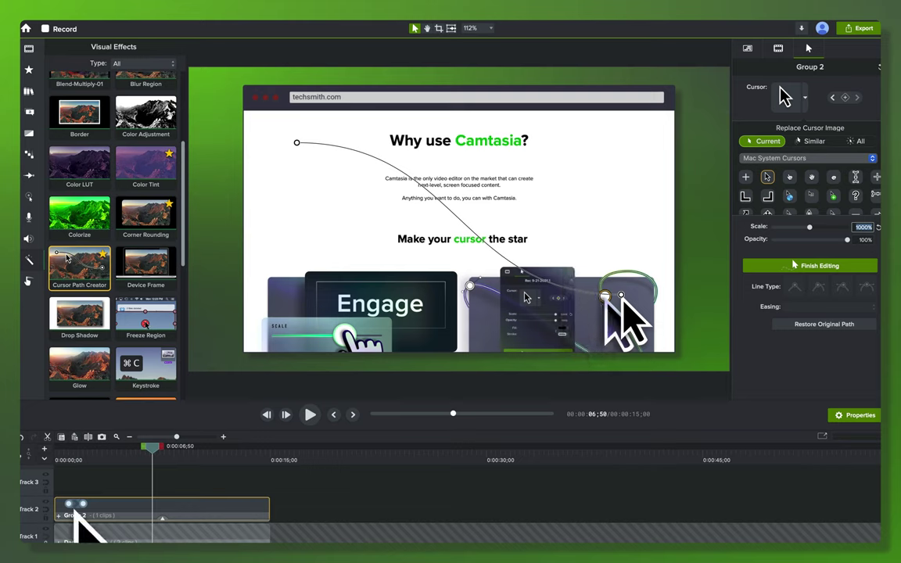
- At 0:00:01;30, move the cursor path's start point onto the large cursor pictured on the web page and its end point beside the "Why use Camtasia?" heading
left_click(95, 454)
mouse_move(95, 452)
left_mouse_down()
mouse_move(63, 455)
mouse_move(78, 455)
left_mouse_up()
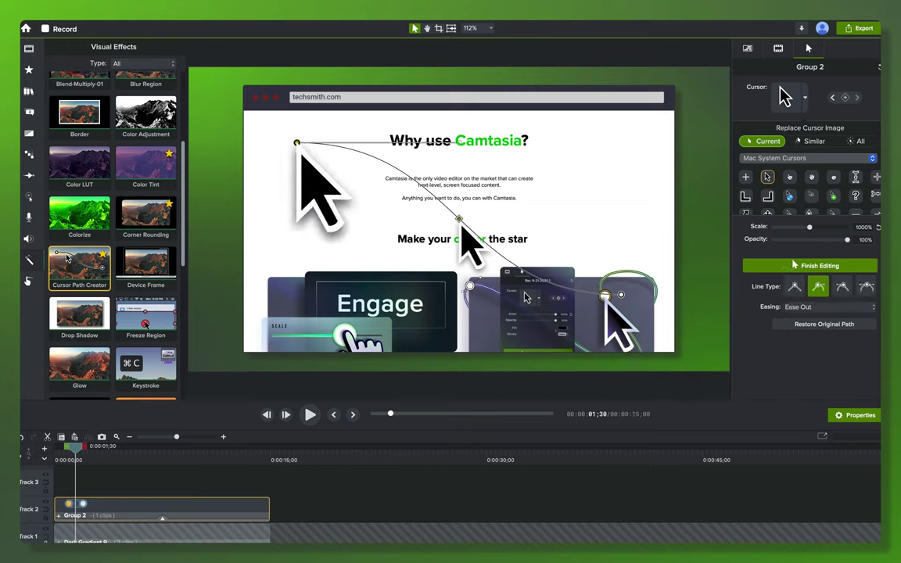
left_click_drag(298, 144, 448, 326)
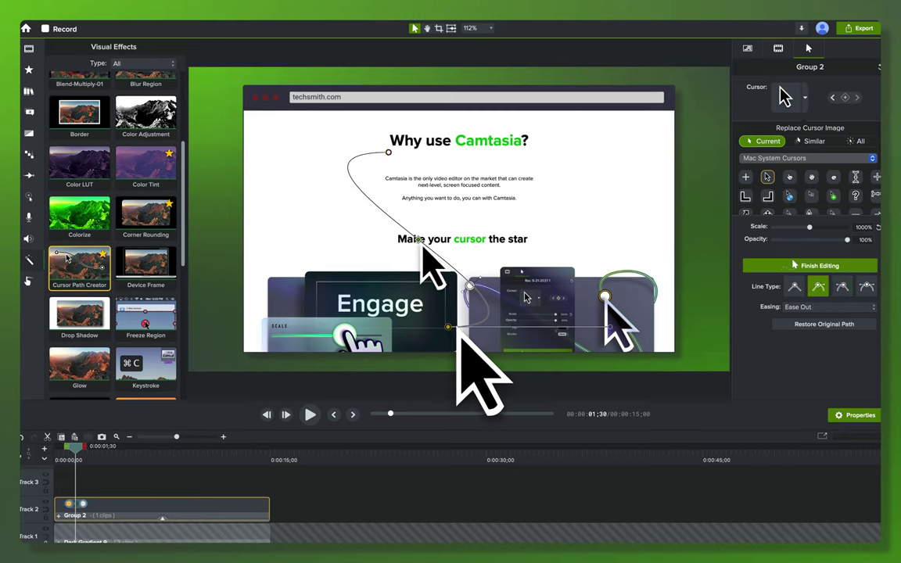
left_click_drag(535, 321, 605, 299)
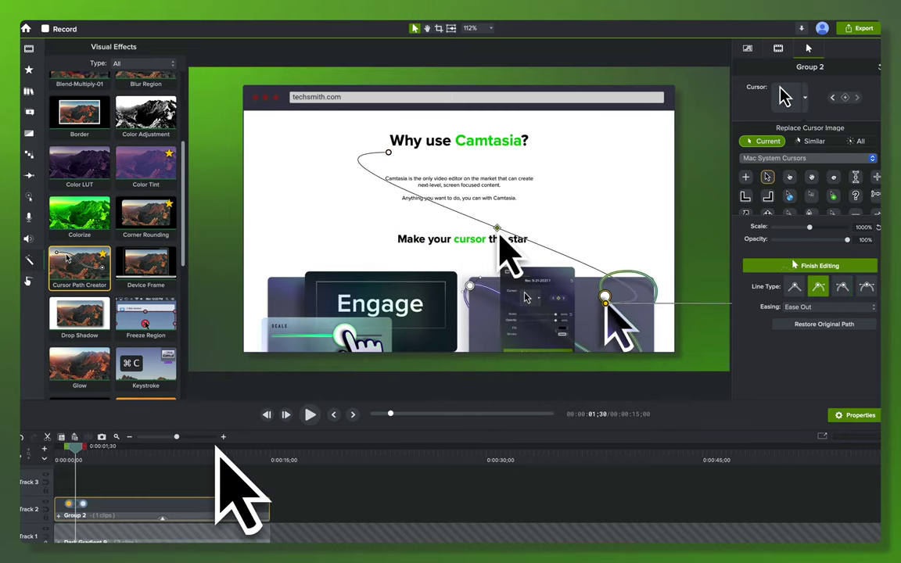
- At the first cursor point (0:00:01;00), align the path's start precisely with the pictured cursor's tip, and play back the movement
left_click(69, 508)
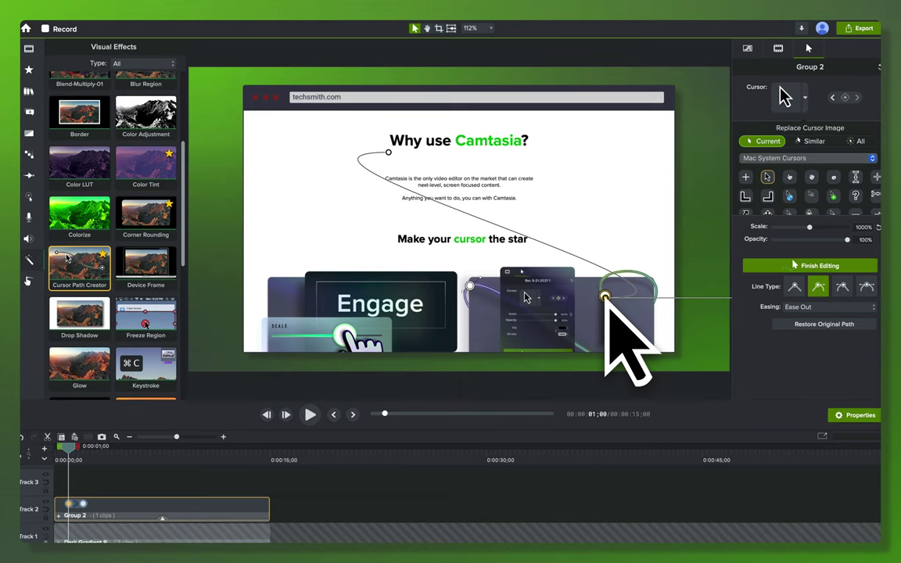
scroll(607, 300, "up", 6)
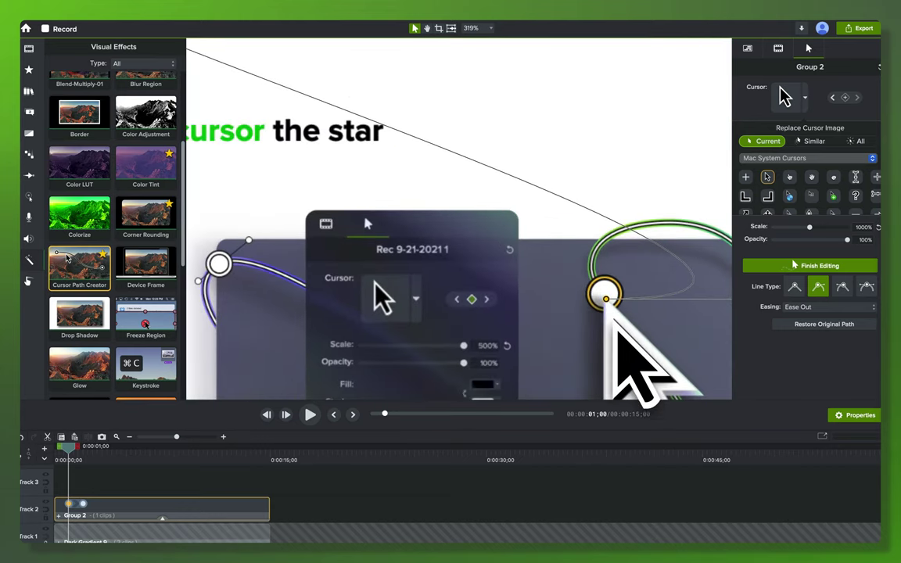
left_click_drag(613, 317, 537, 216)
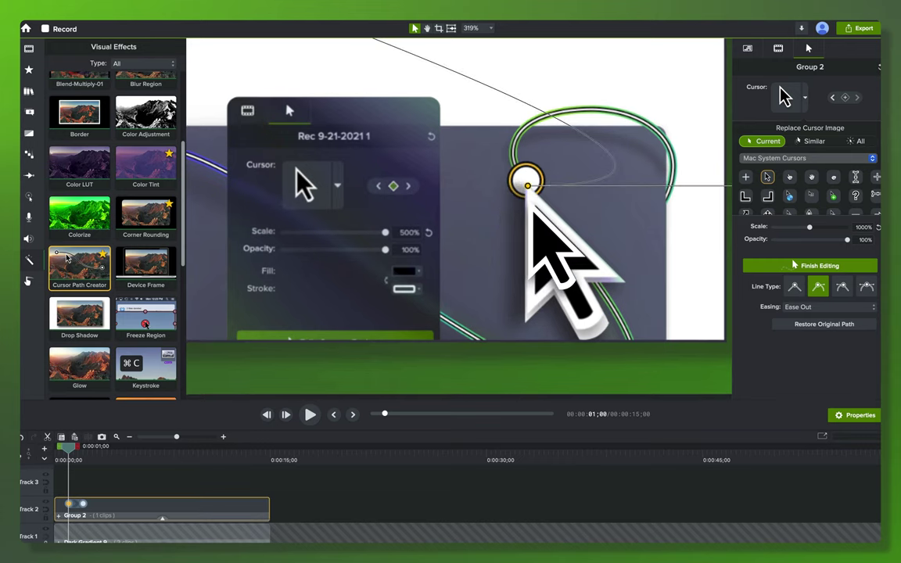
scroll(526, 182, "up", 3)
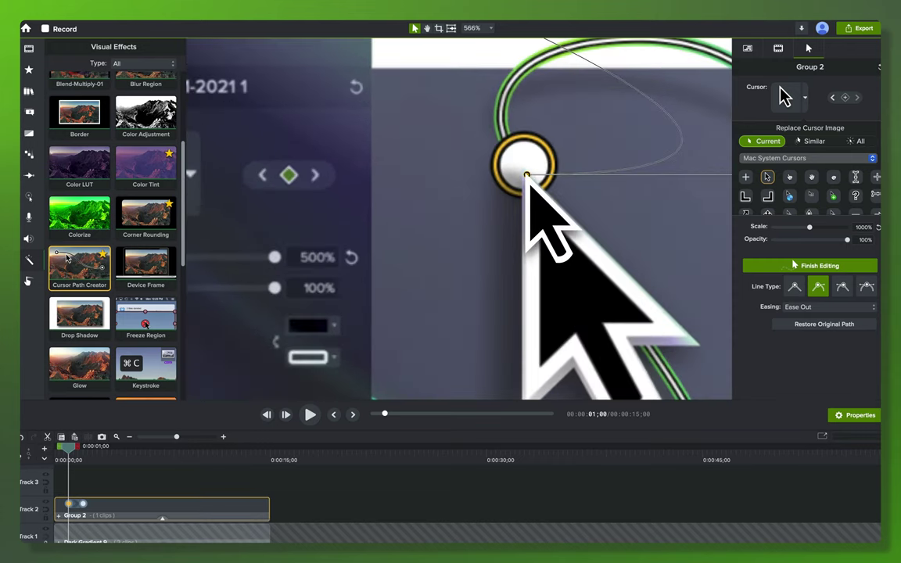
left_click_drag(527, 174, 524, 173)
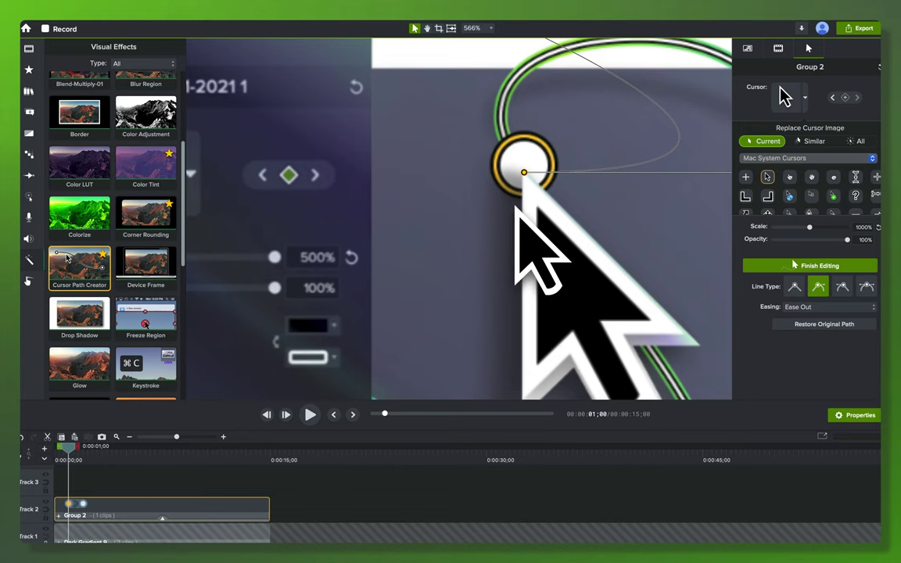
scroll(515, 203, "down", 5)
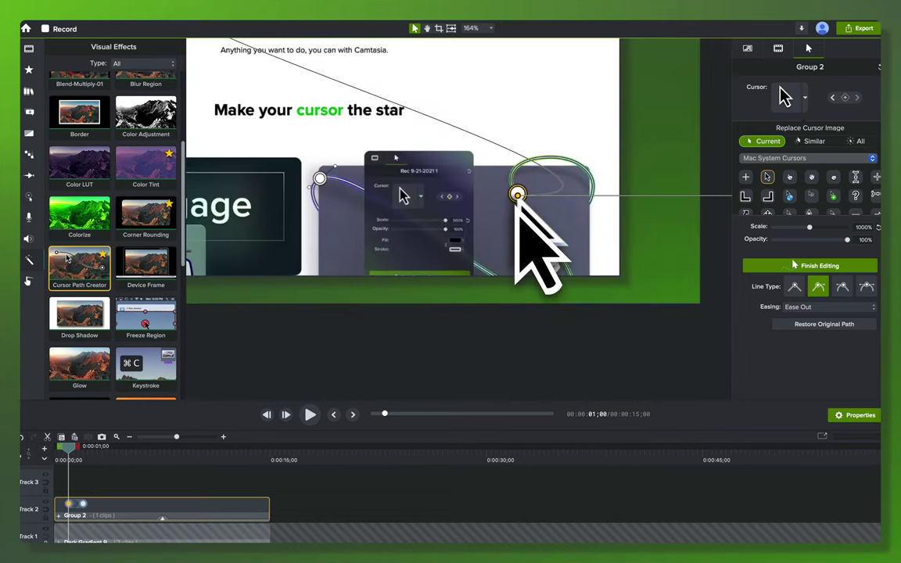
scroll(458, 219, "down", 2)
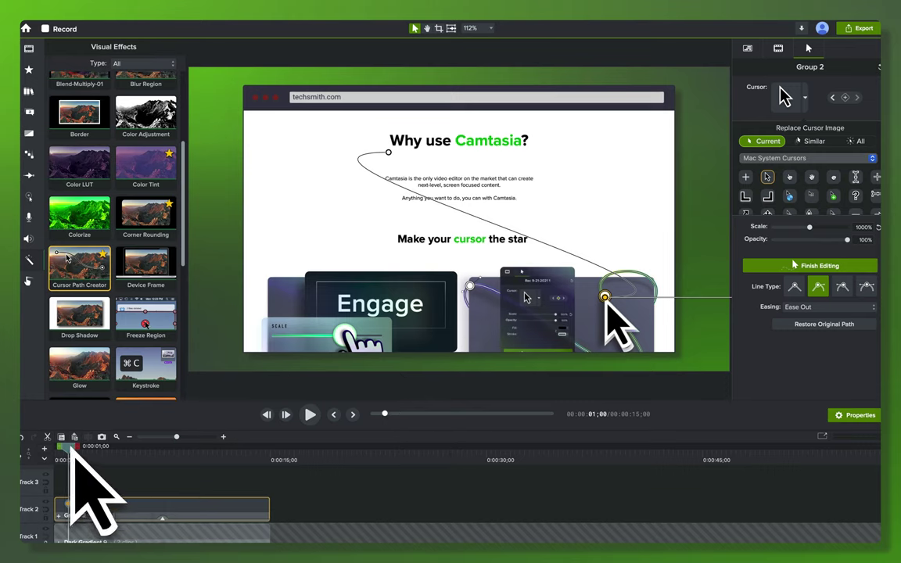
key("space")
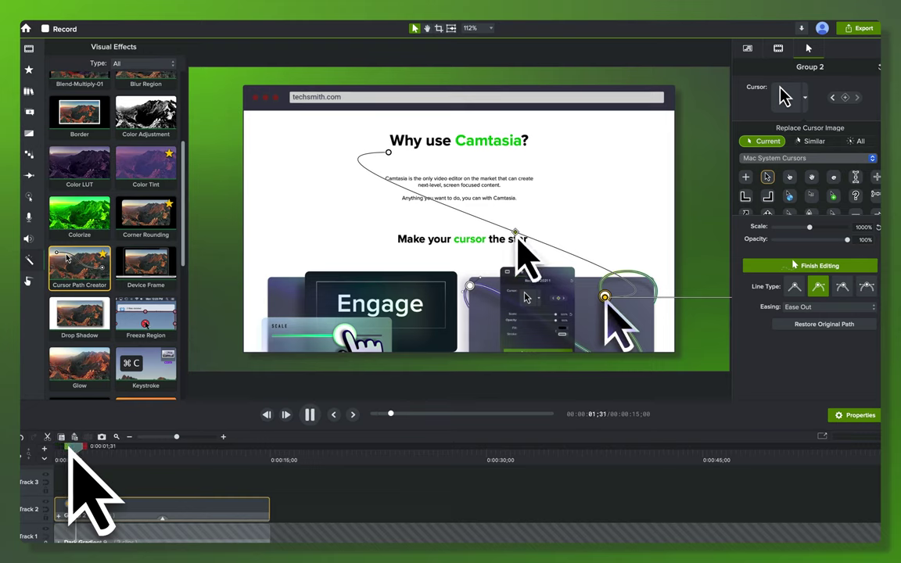
key("space")
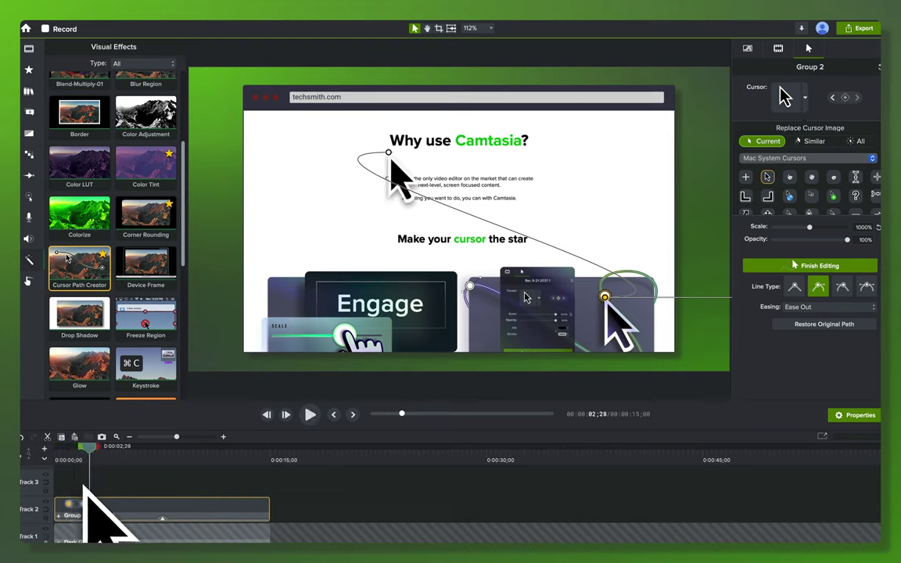
- Lengthen the first cursor movement on Track 2 by moving its end point slightly later, and play back the scene from the start
scroll(84, 488, "up", 5)
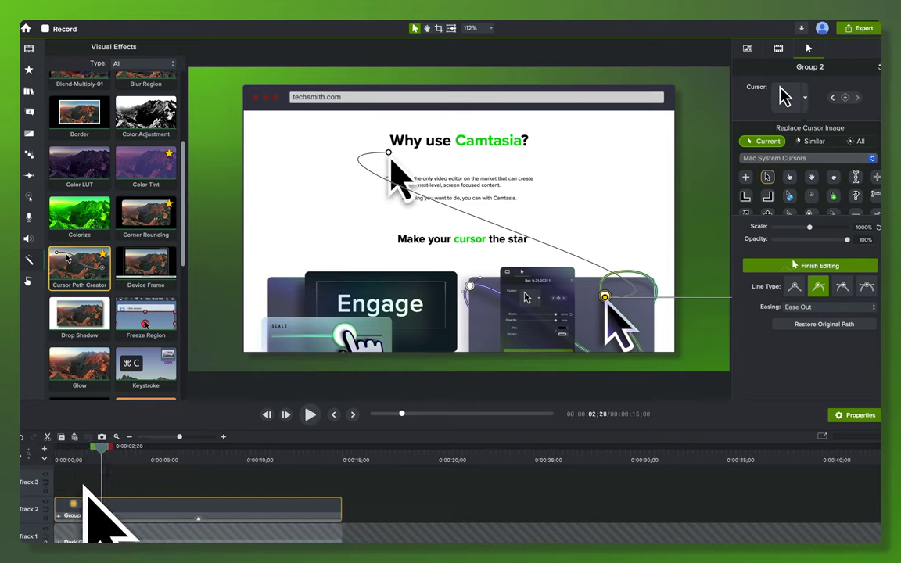
left_click(122, 505)
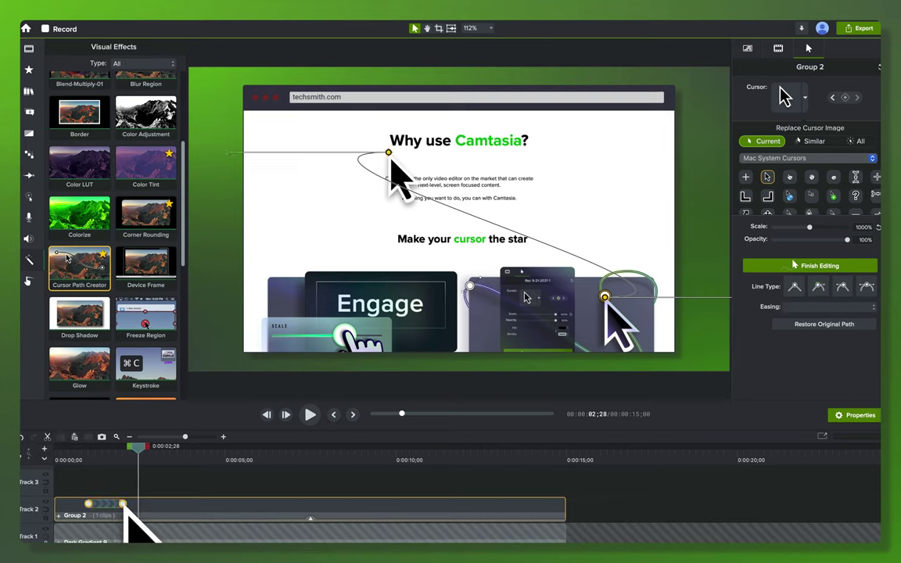
left_click_drag(123, 505, 130, 507)
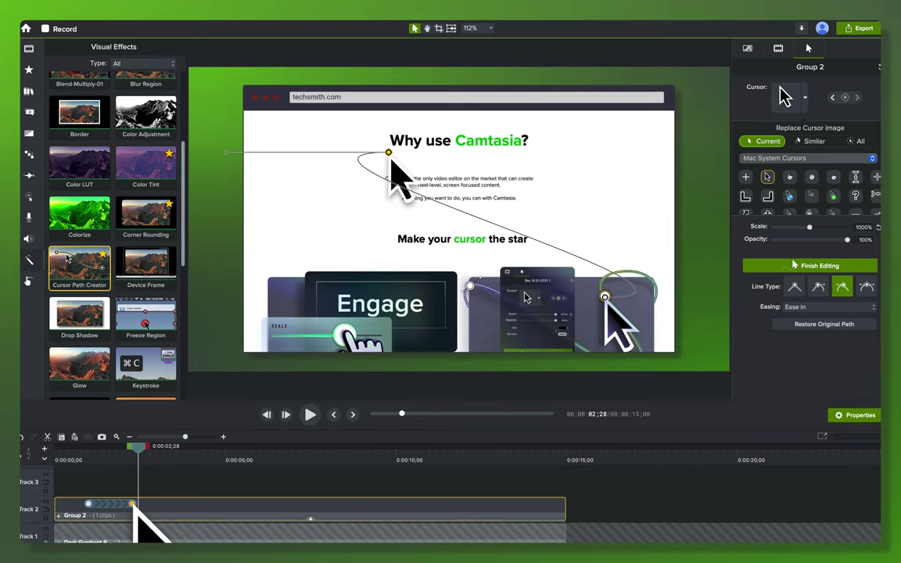
left_click_drag(138, 447, 79, 452)
key("space")
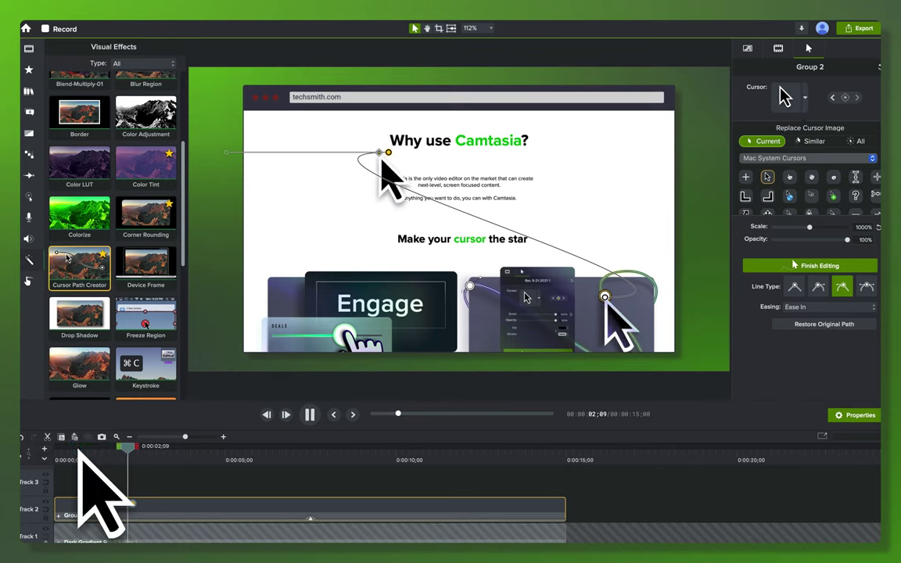
key("space")
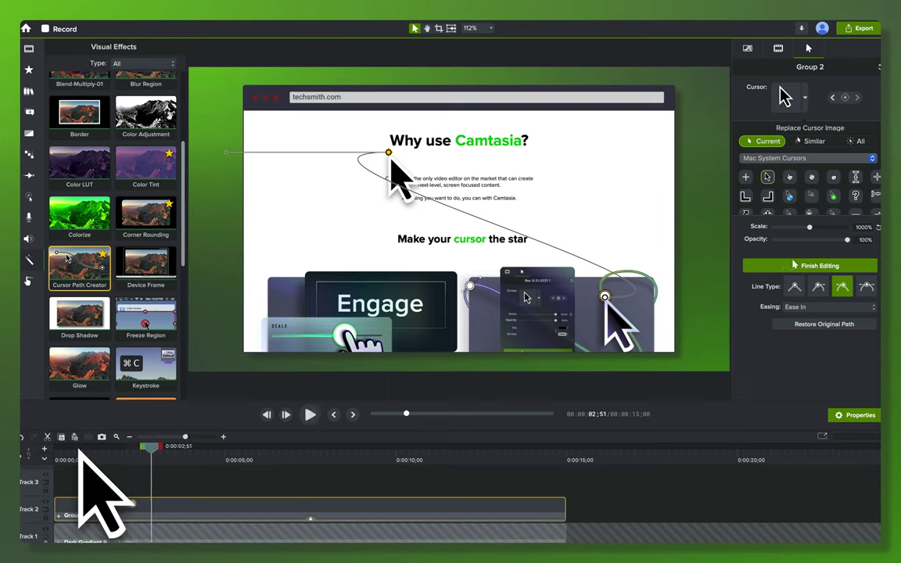
- At 0:00:03;17, extend the cursor path to just below the end of the "Why use Camtasia?" heading
left_click_drag(149, 447, 171, 452)
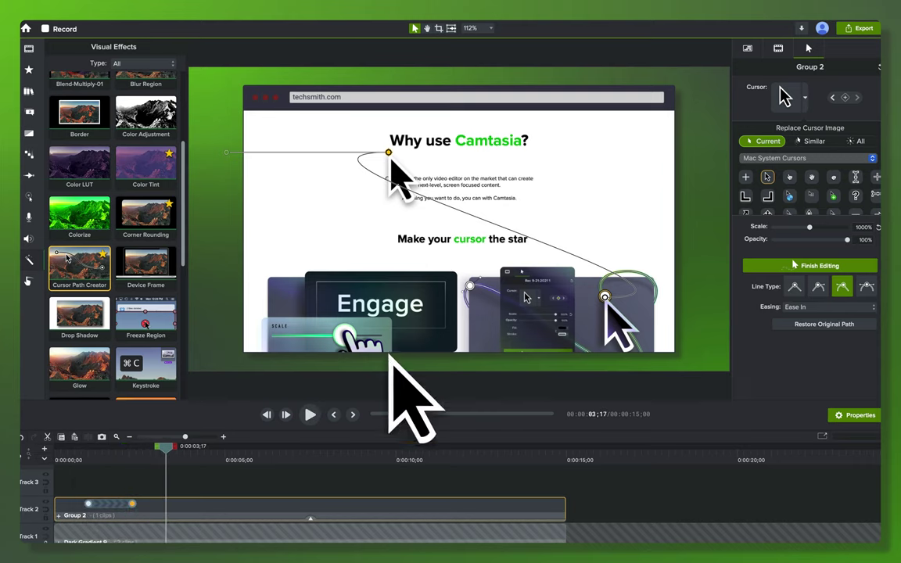
right_click(527, 162)
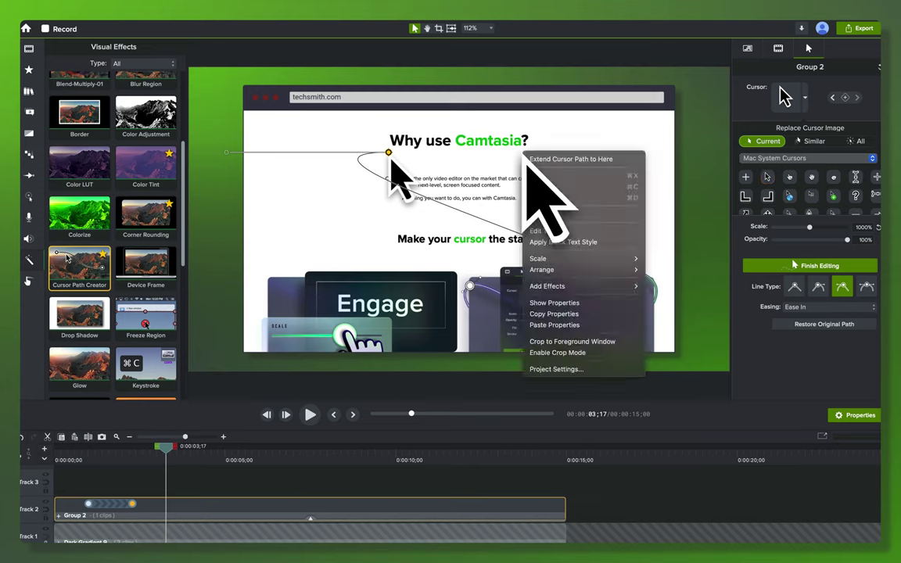
left_click(563, 159)
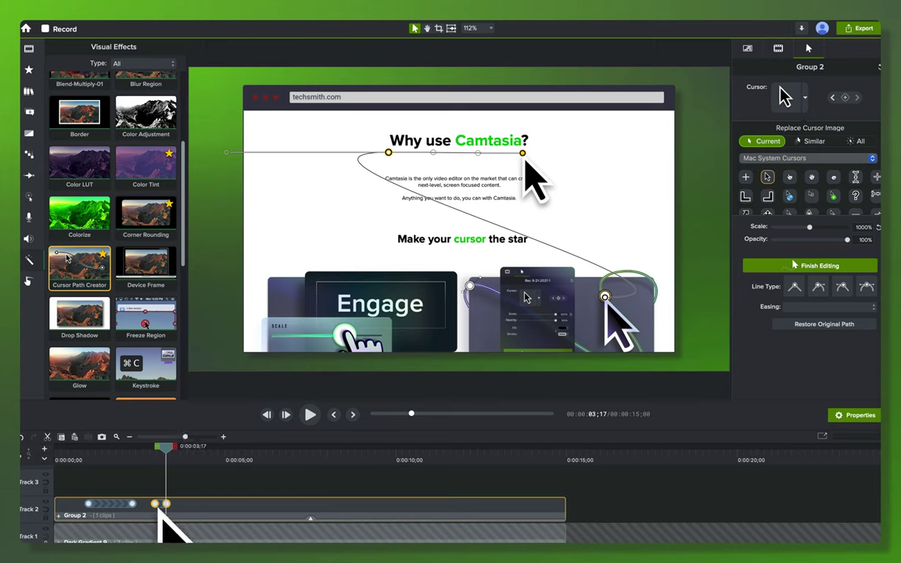
- Shift the second cursor movement earlier to follow the first closely, and lengthen it by moving its end point later
scroll(161, 512, "up", 3)
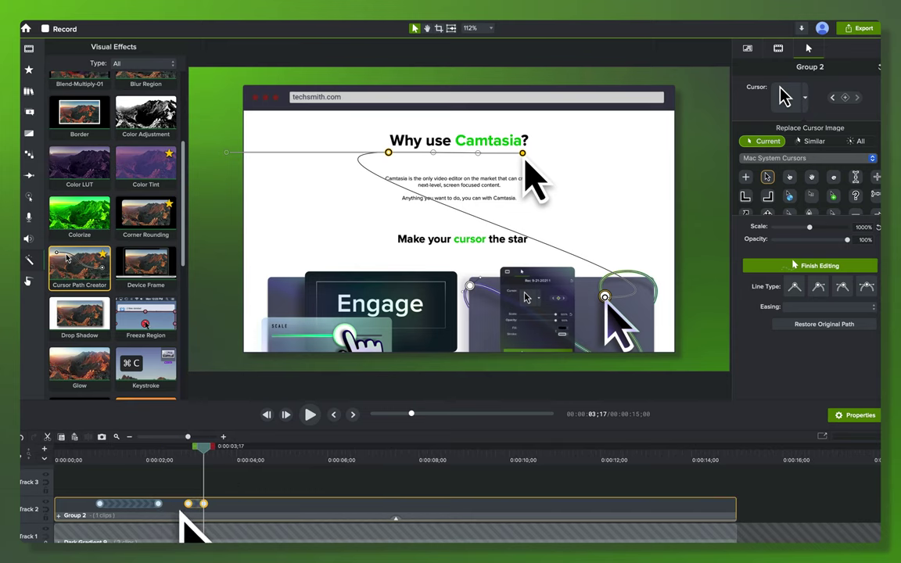
left_click_drag(193, 510, 182, 509)
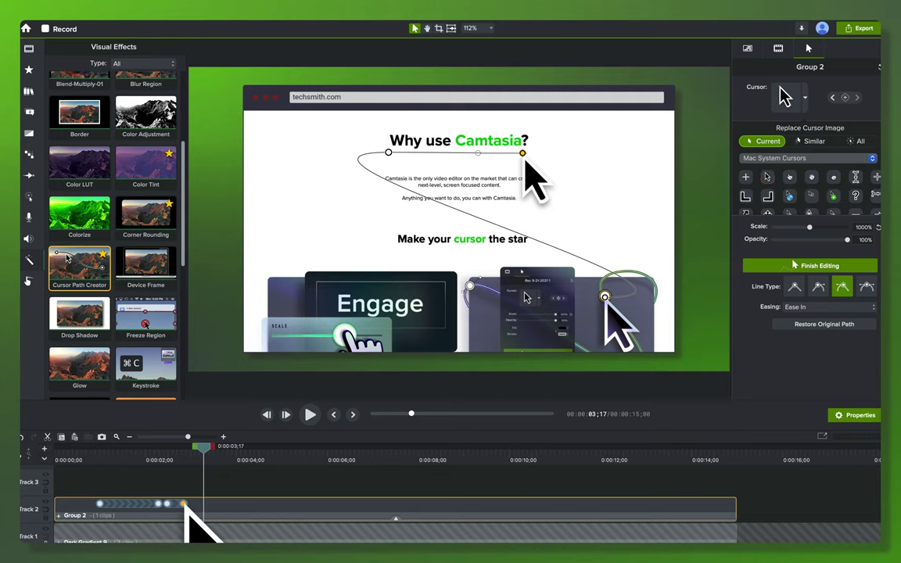
left_click_drag(184, 503, 219, 505)
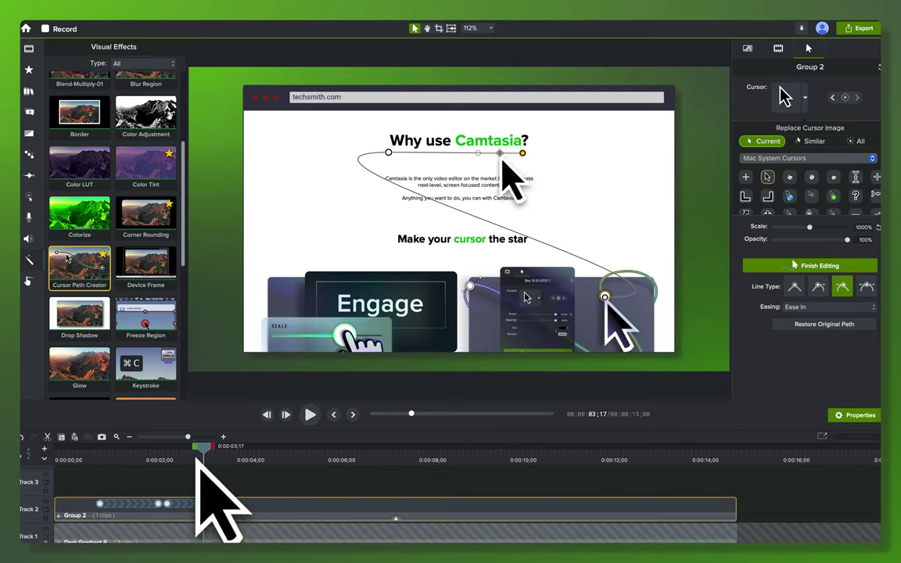
- Play back the first two cursor movements and lengthen the second one slightly more
left_click(80, 462)
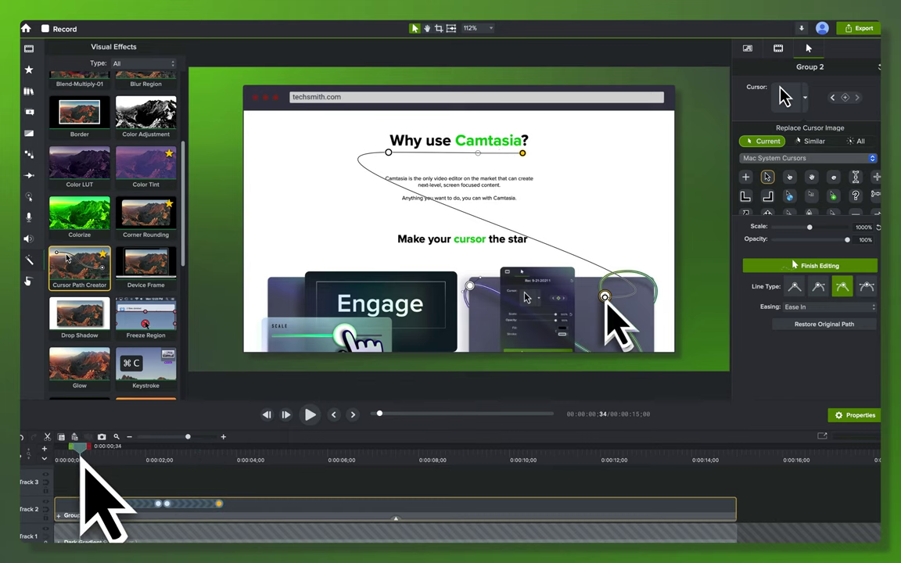
key("space")
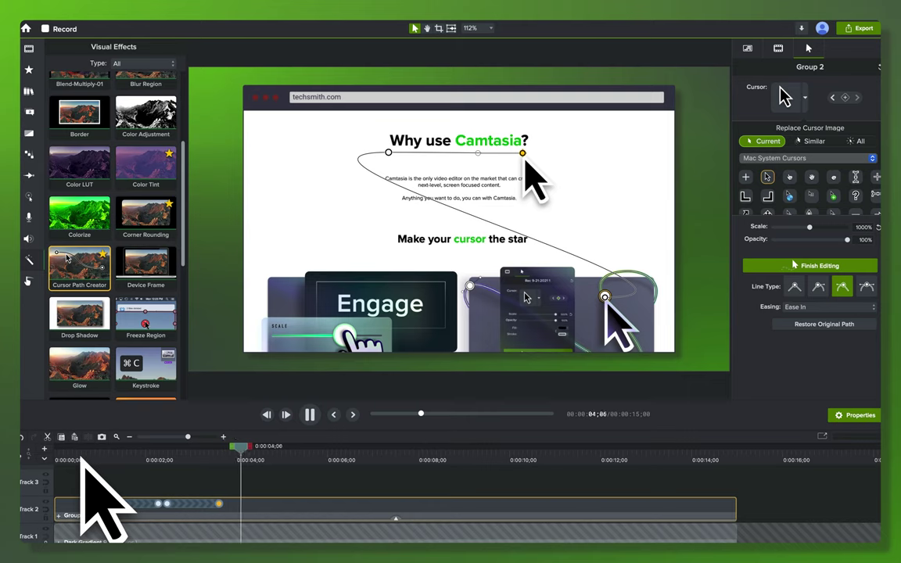
left_click(90, 459)
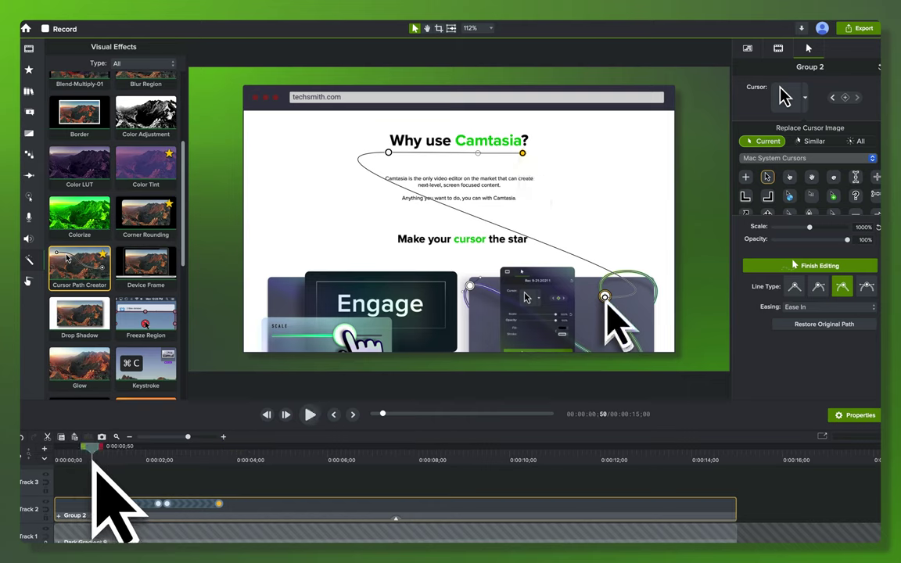
key("space")
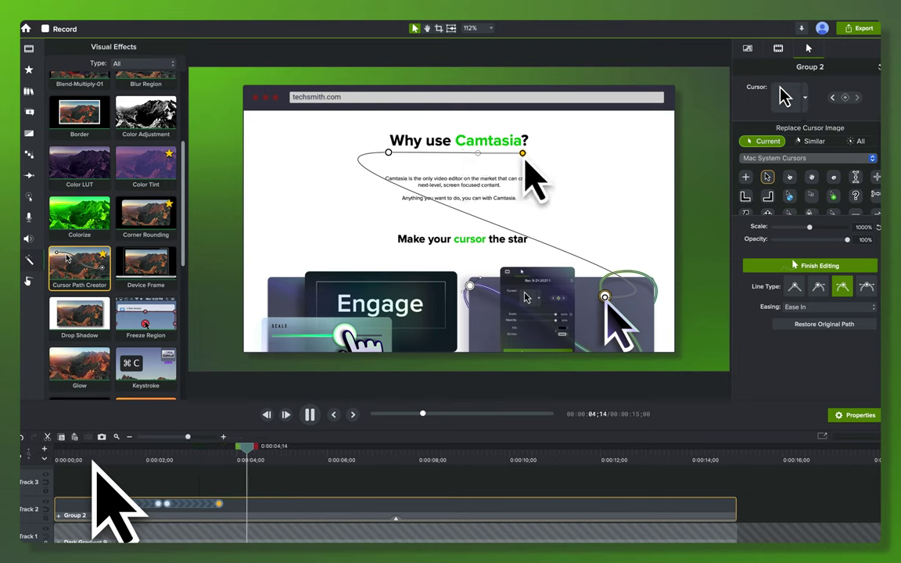
key("space")
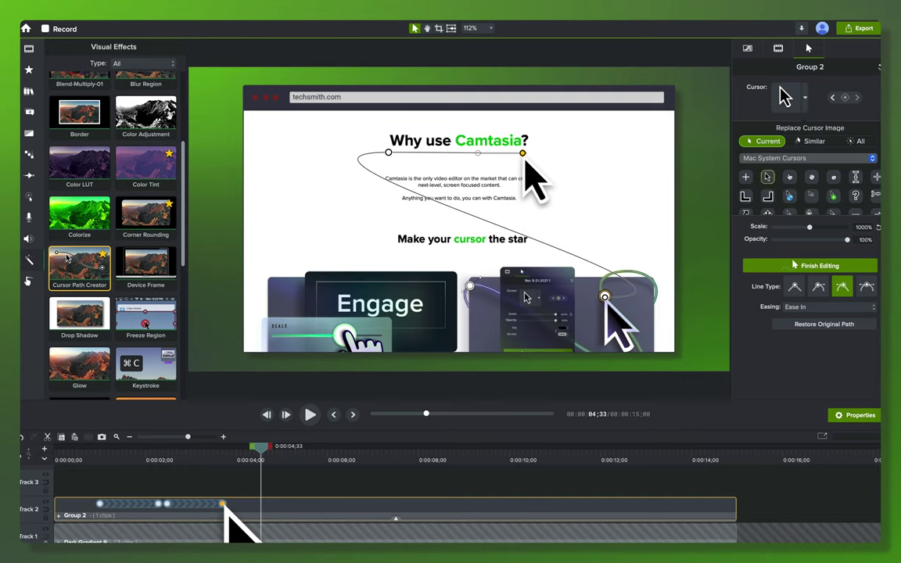
left_click(153, 449)
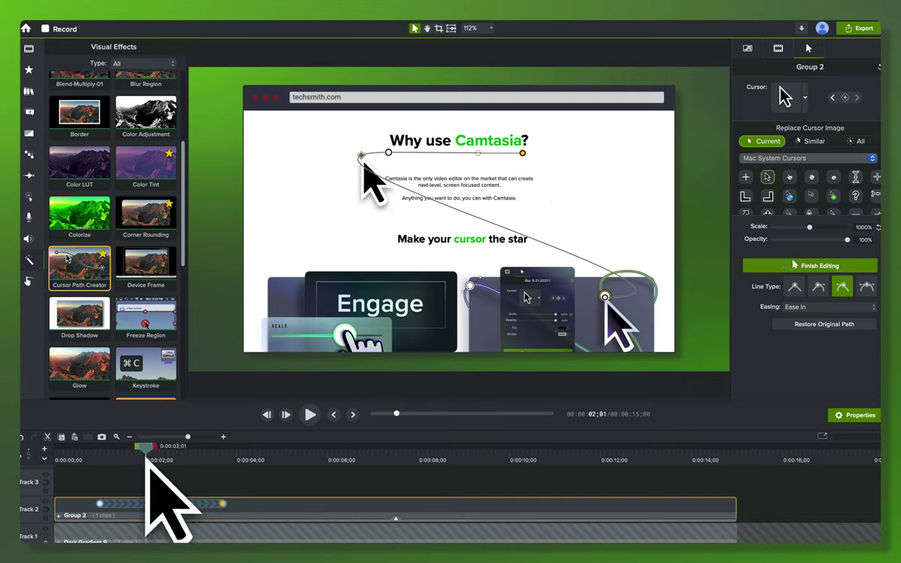
key("space")
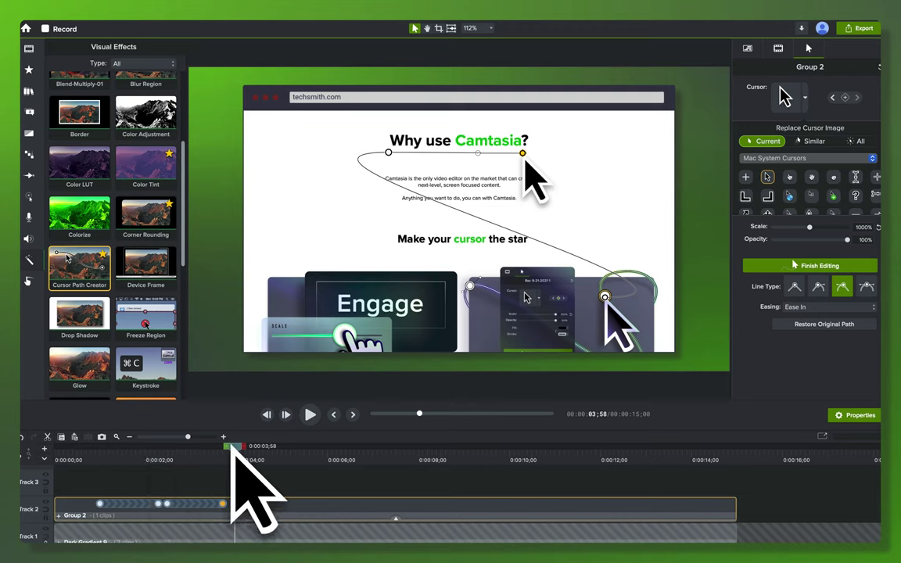
- At 0:00:04;45, extend the cursor path to just below the start of the "Make your cursor the star" heading
left_click_drag(236, 456, 269, 455)
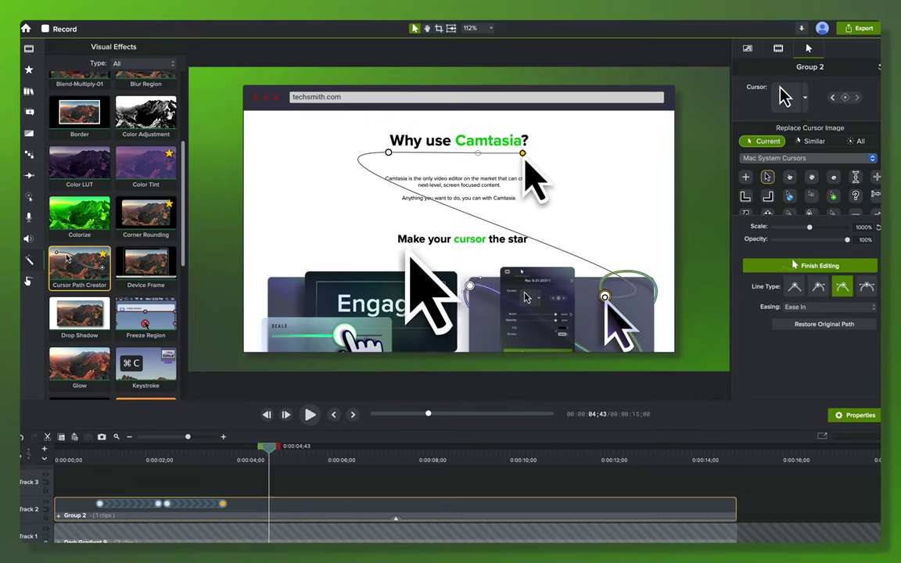
left_click(272, 456)
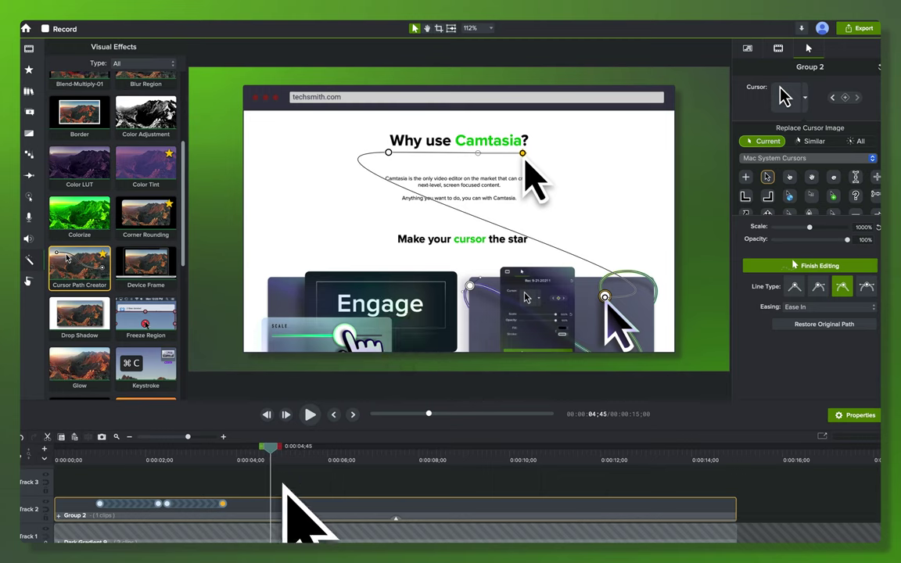
right_click(400, 252)
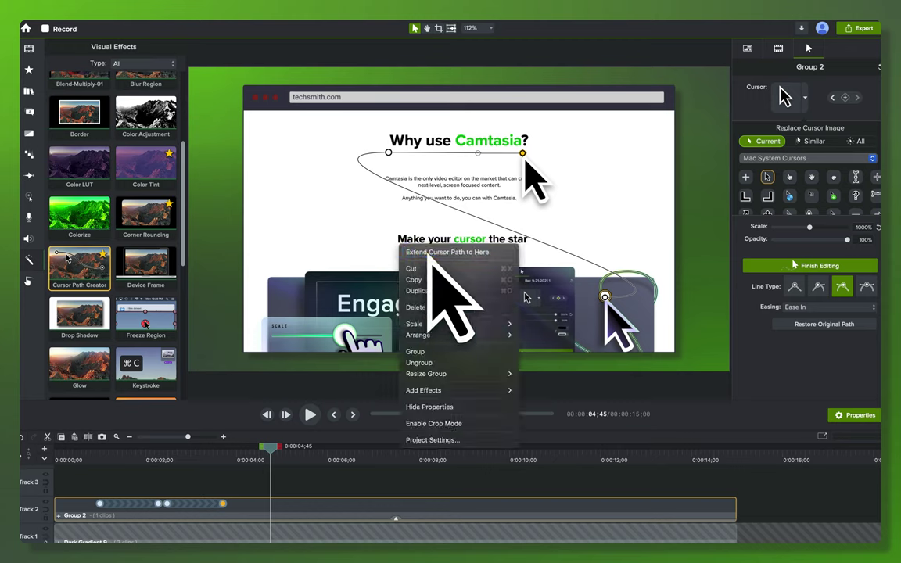
left_click(433, 252)
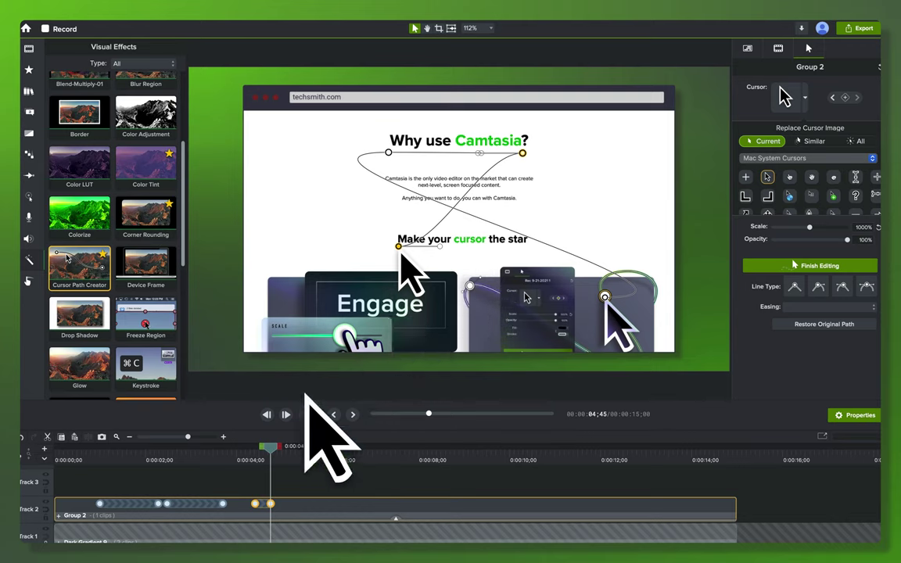
- Lengthen the third cursor movement by moving its end point later than 0:00:05;01, and play it back
left_click_drag(269, 447, 262, 493)
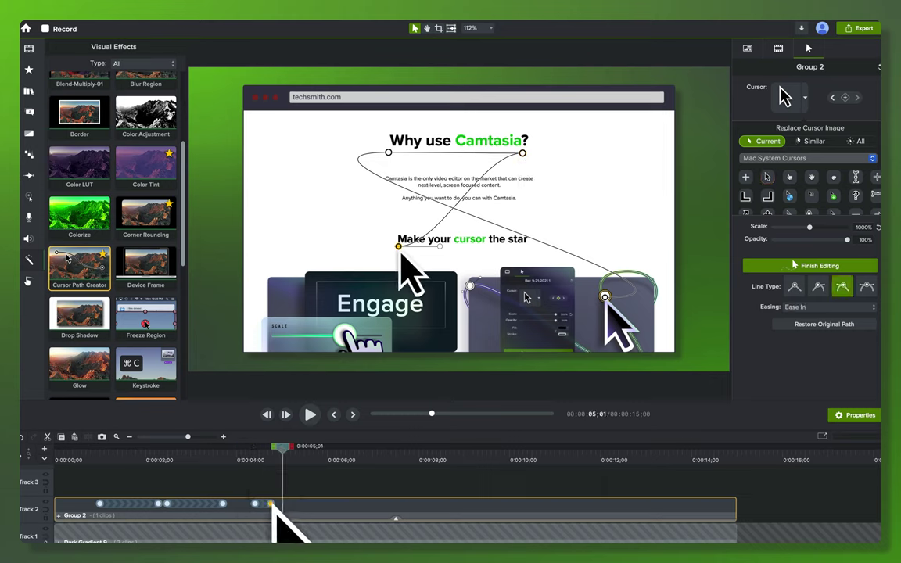
left_click_drag(272, 504, 294, 504)
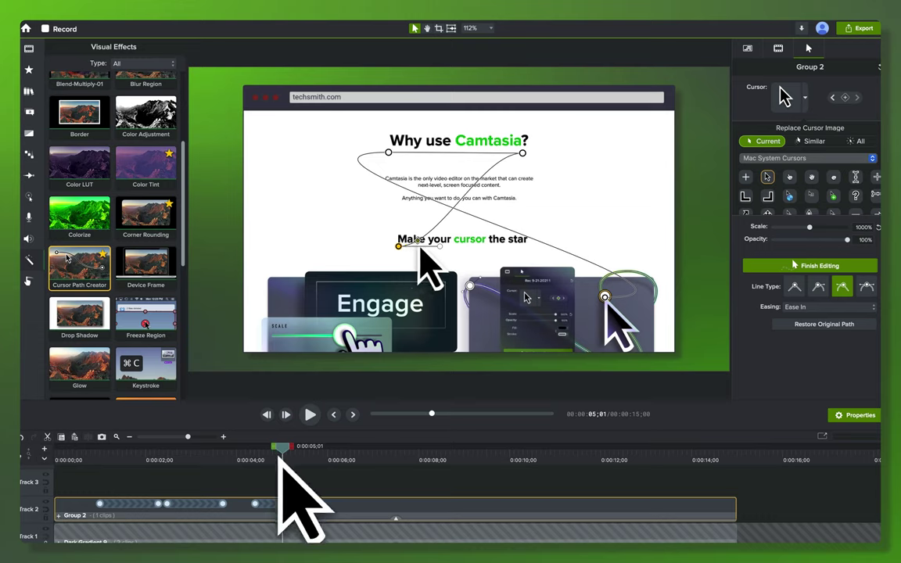
left_click_drag(280, 459, 245, 458)
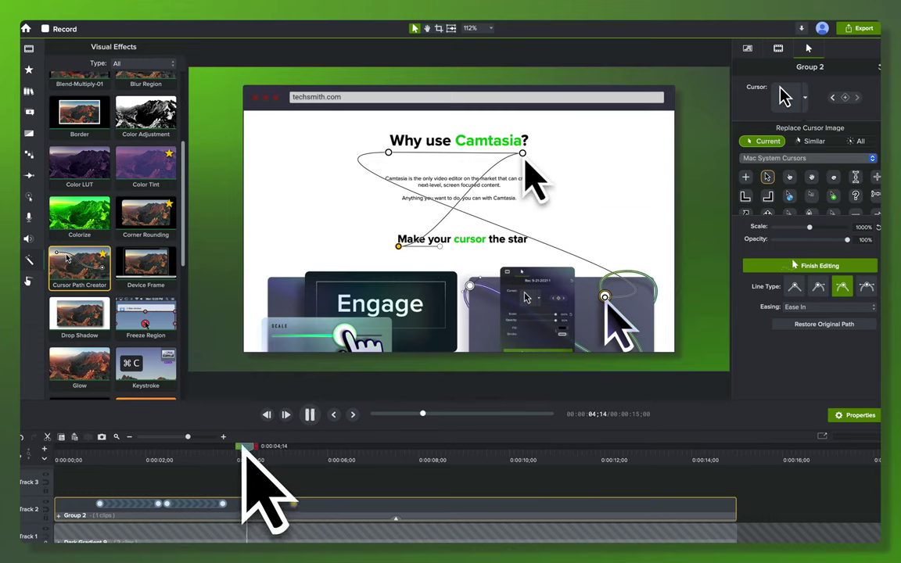
key("space")
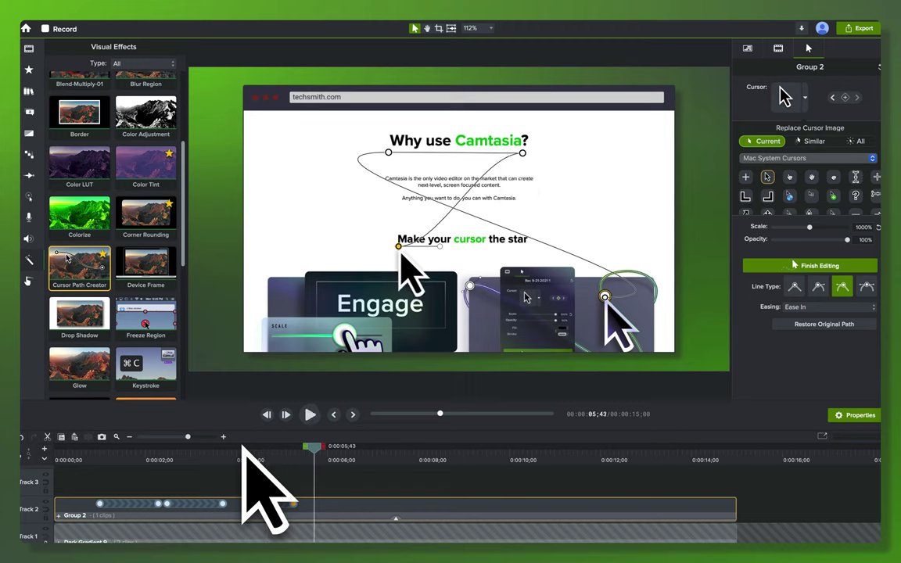
- At 0:00:05;56, nudge the path's last point slightly down and inward below the start of the "Make your cursor the star" heading
mouse_move(313, 446)
left_mouse_down()
mouse_move(261, 447)
mouse_move(324, 452)
left_mouse_up()
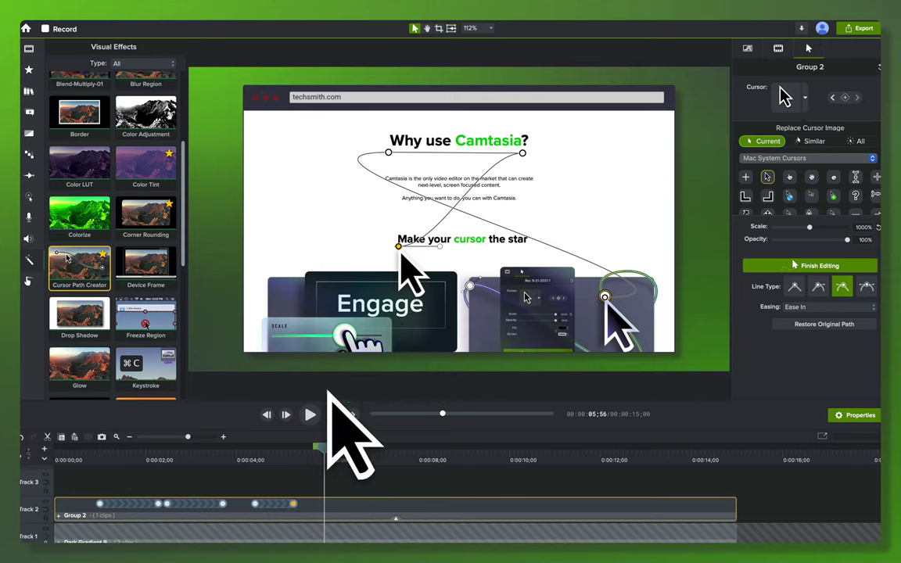
left_click(280, 506)
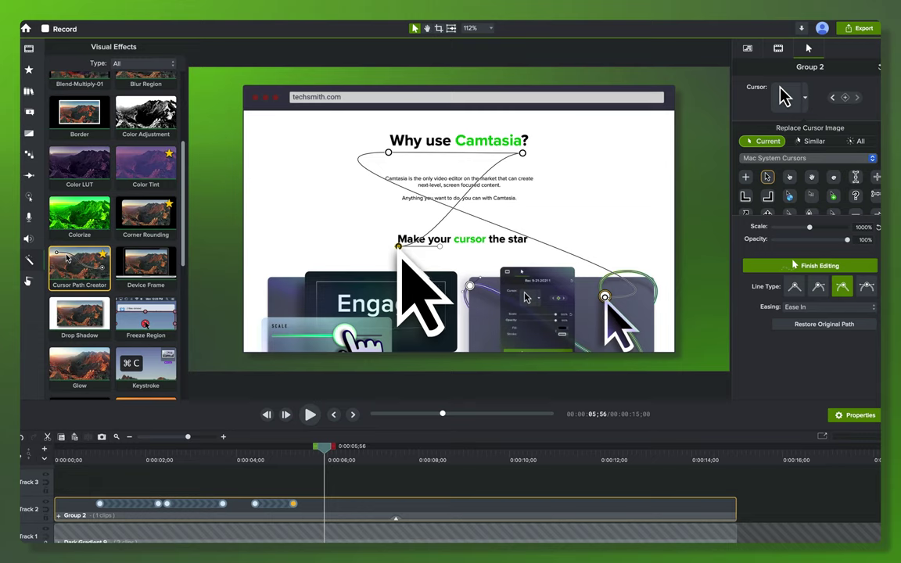
left_click_drag(398, 246, 400, 249)
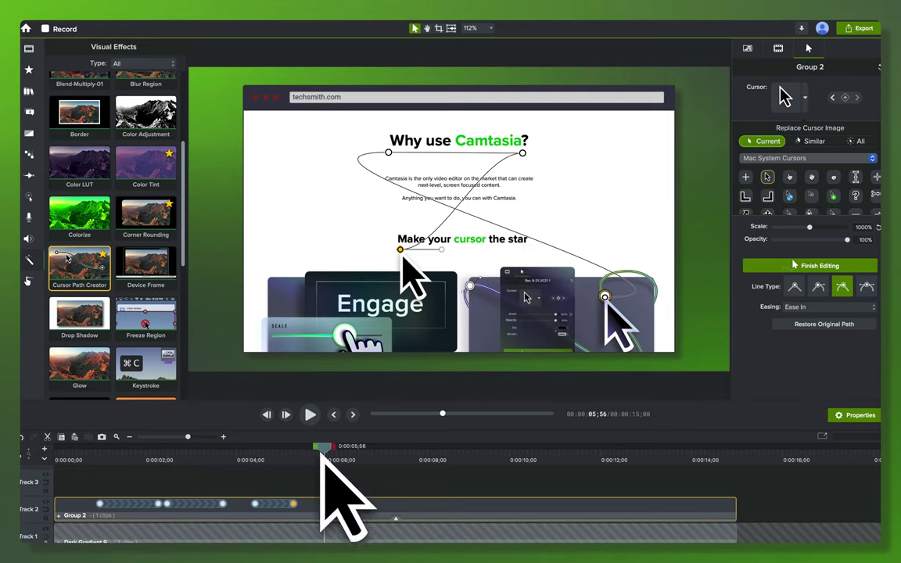
- At 0:00:06;10, extend the cursor path to just below the end of the "Make your cursor the star" heading
left_click_drag(318, 447, 334, 449)
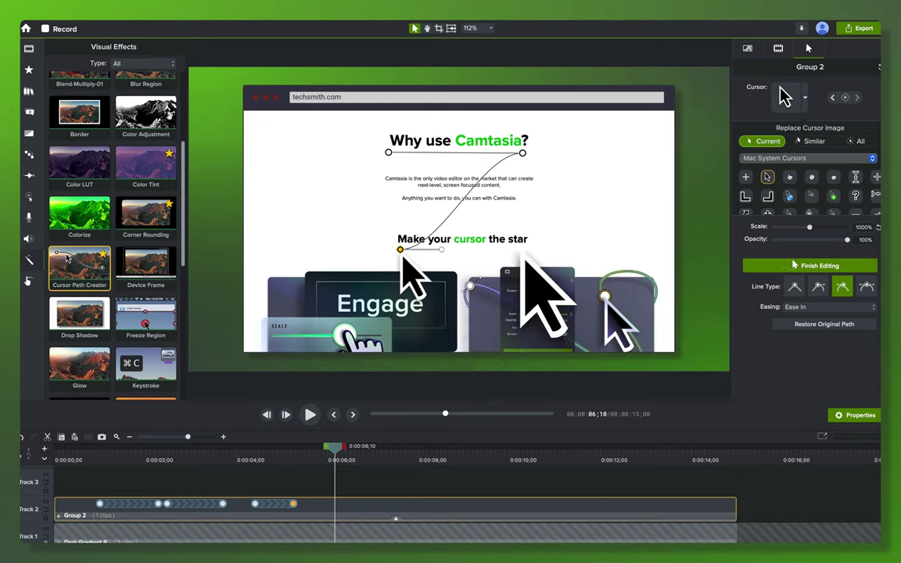
right_click(526, 261)
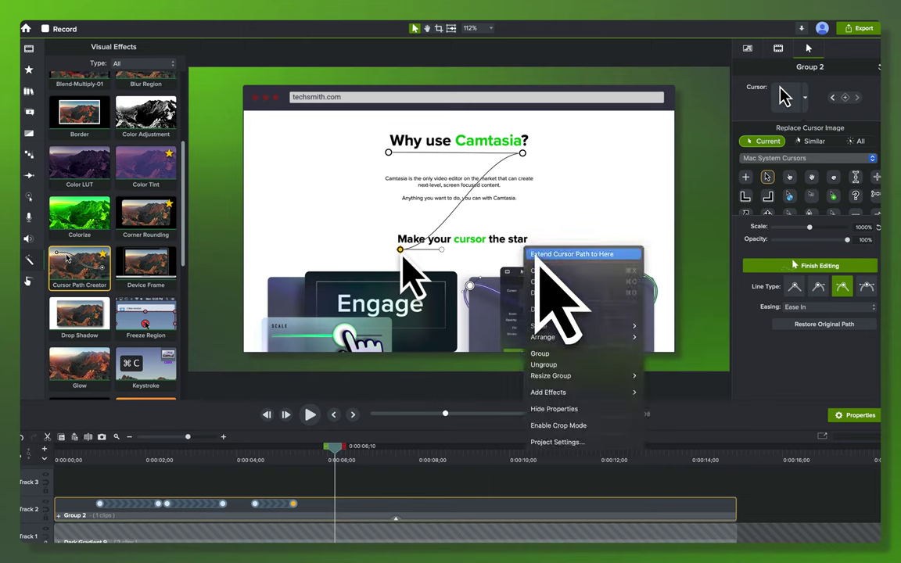
left_click(539, 255)
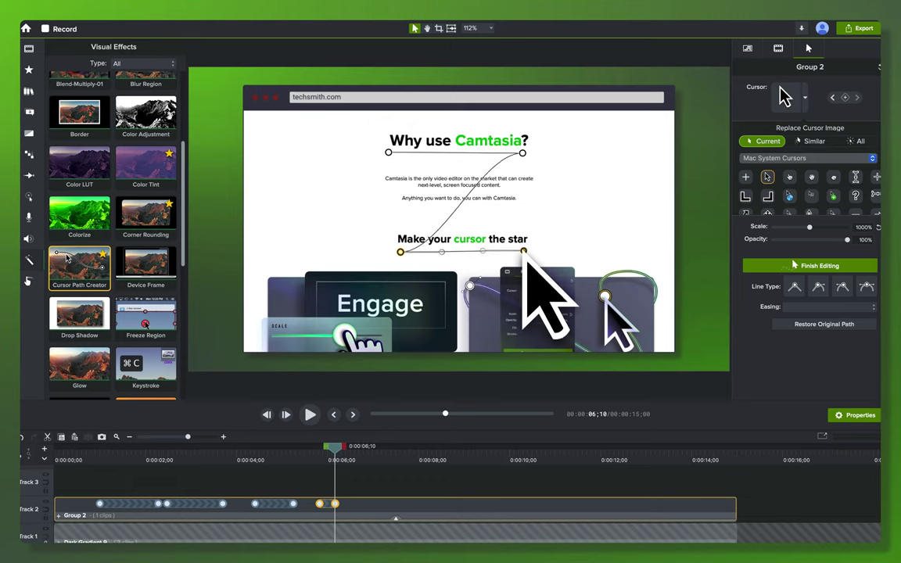
- Level the new path segment under the second heading, and shift its movement earlier to follow the third movement closely
left_click(526, 253)
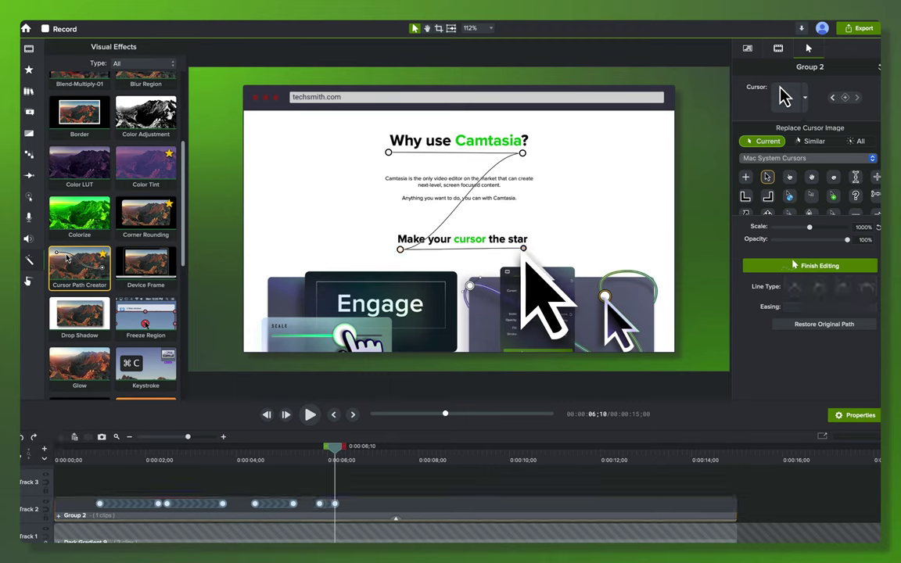
left_click(523, 251)
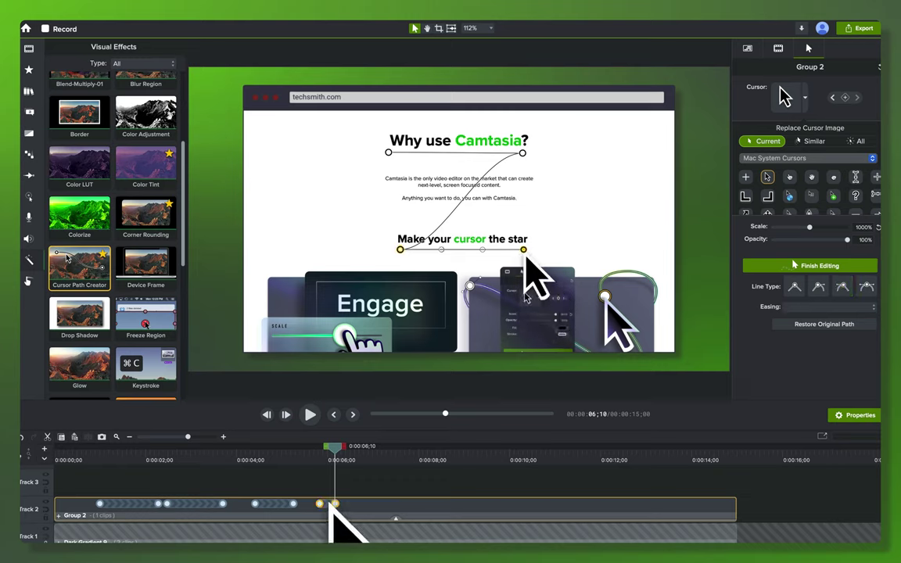
left_click_drag(330, 505, 318, 505)
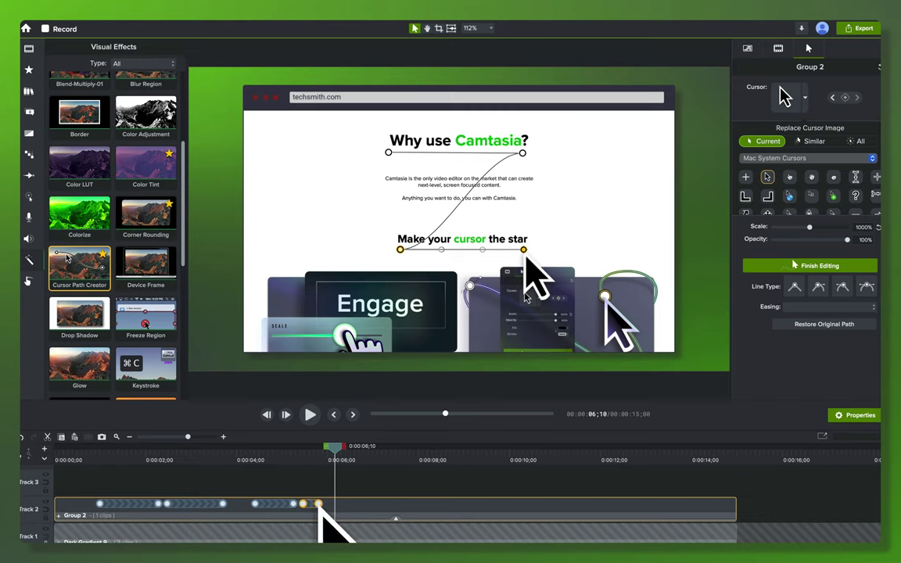
- Lengthen the fourth cursor movement so it ends at about 0:00:06;20, and play back the movements leading up to it
left_click_drag(318, 503, 341, 503)
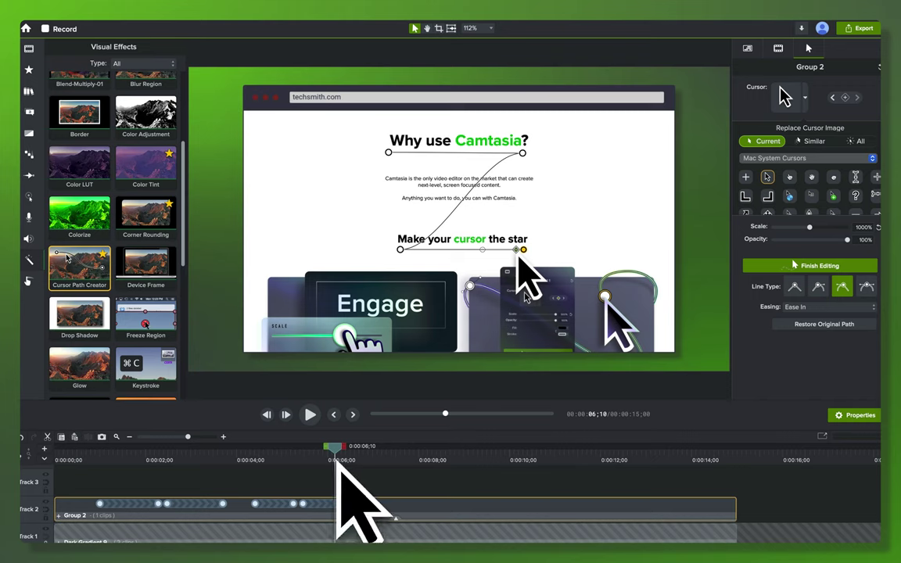
left_click_drag(334, 462, 205, 449)
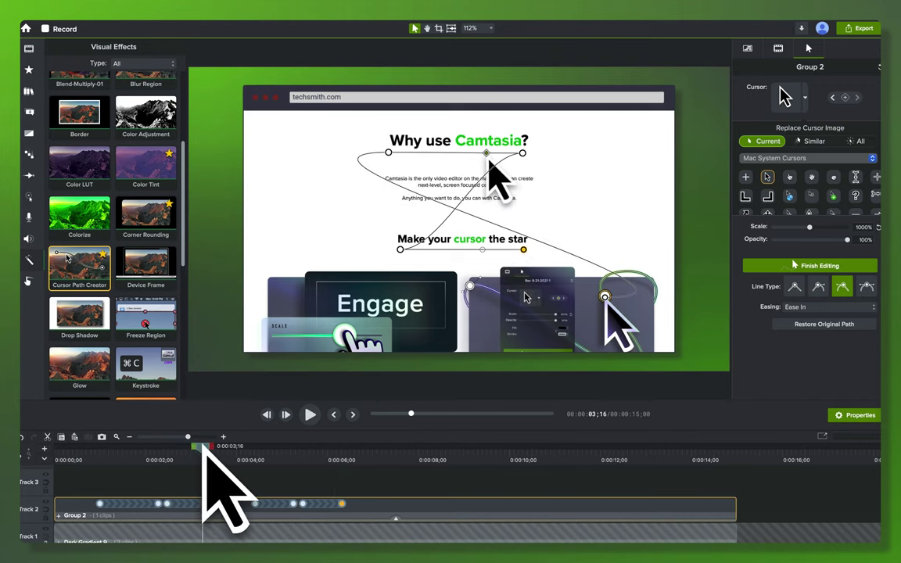
key("space")
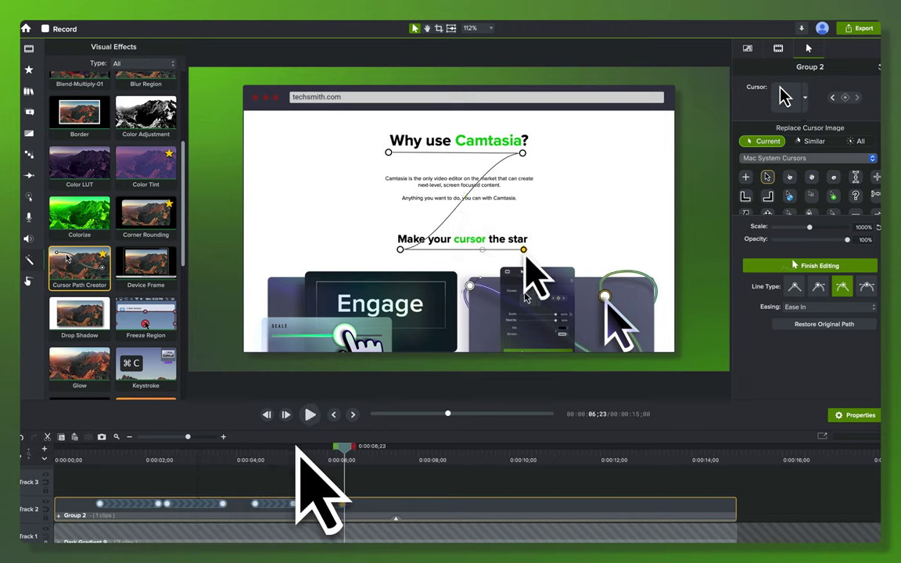
left_click_drag(343, 445, 244, 446)
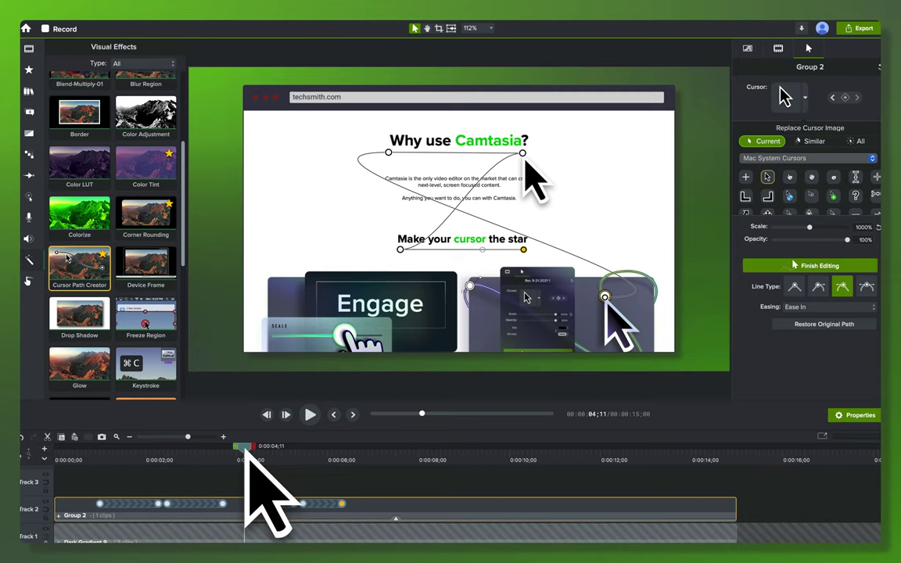
key("space")
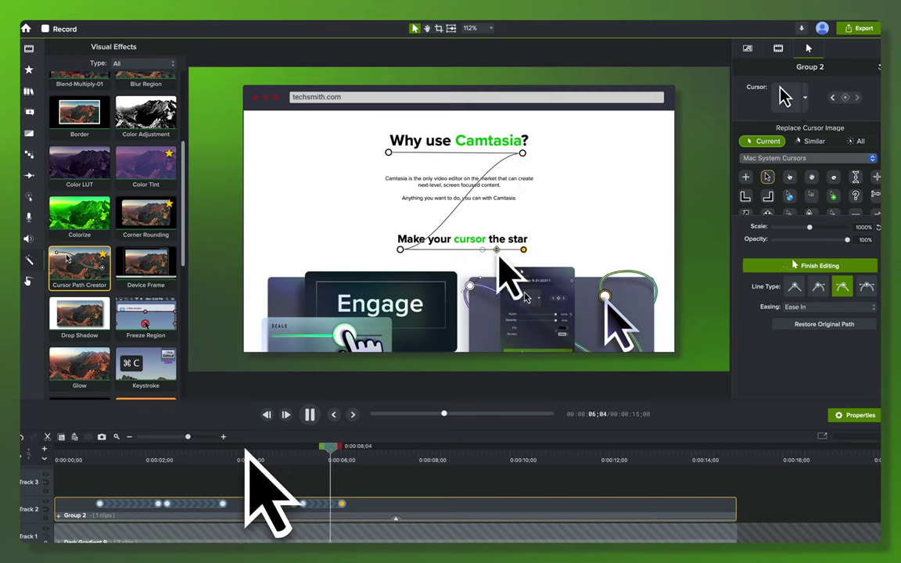
key("space")
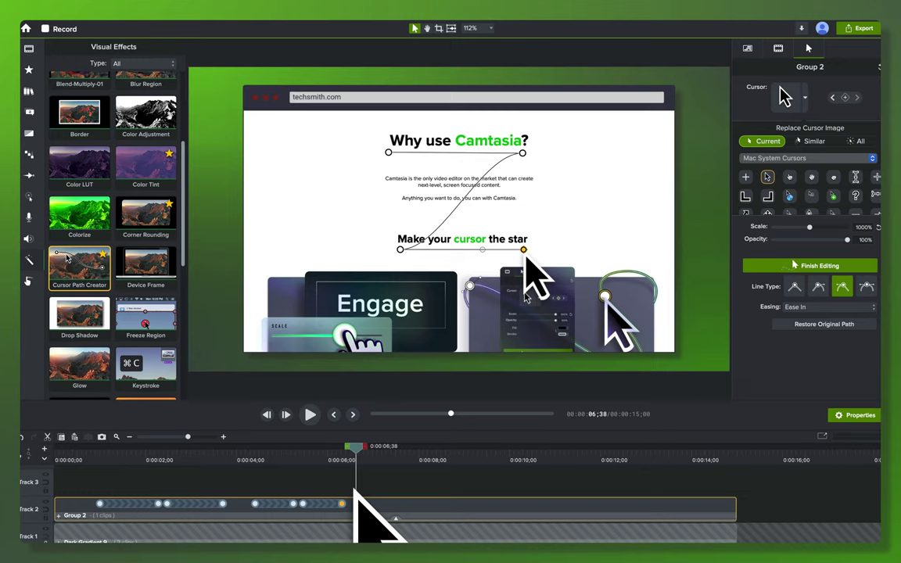
- At 0:00:01;40, replace the arrow cursor image with the pointing hand from Mac System Cursors
left_click_drag(356, 458, 330, 452)
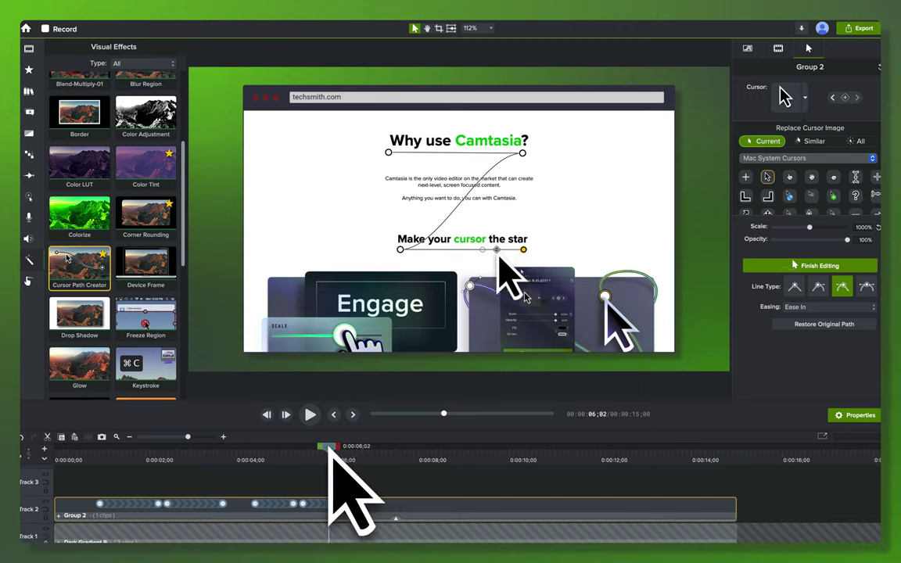
left_click_drag(329, 452, 310, 450)
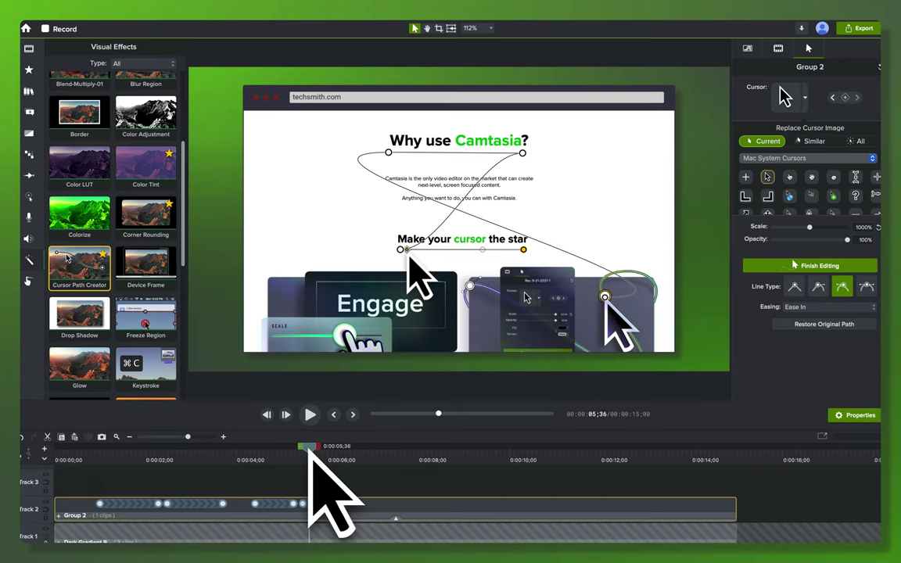
left_click_drag(311, 454, 129, 431)
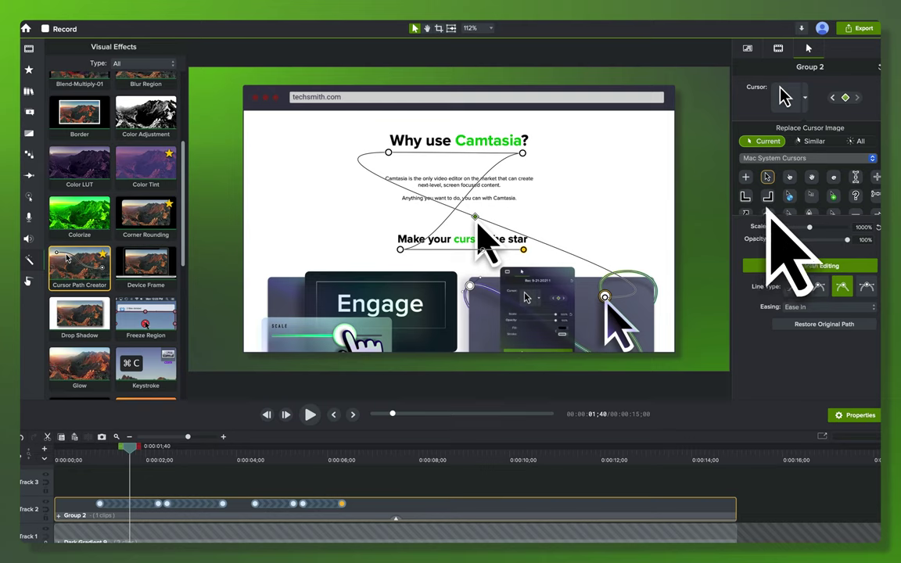
left_click(789, 177)
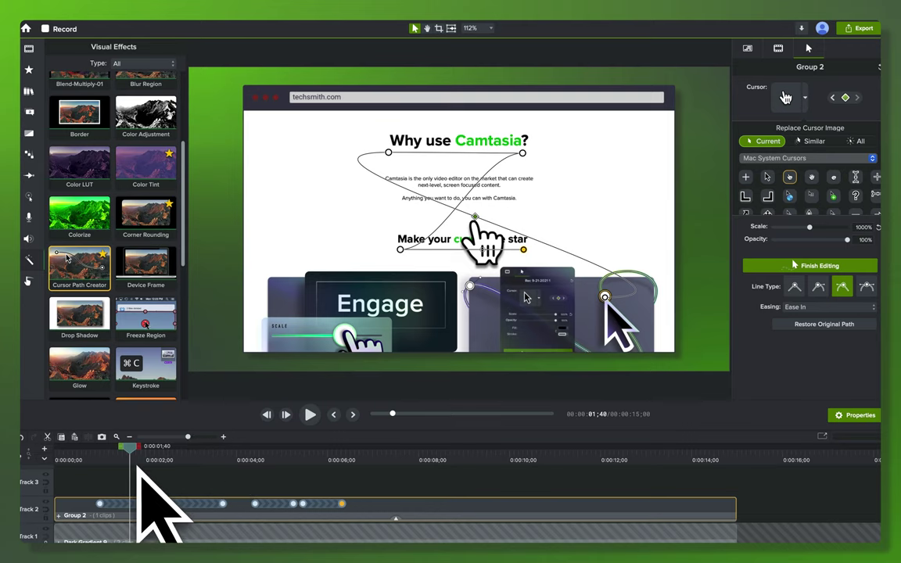
- At 0:00:07;30, extend the cursor path from the second heading to the white circle on the green loop
left_click_drag(134, 465, 396, 478)
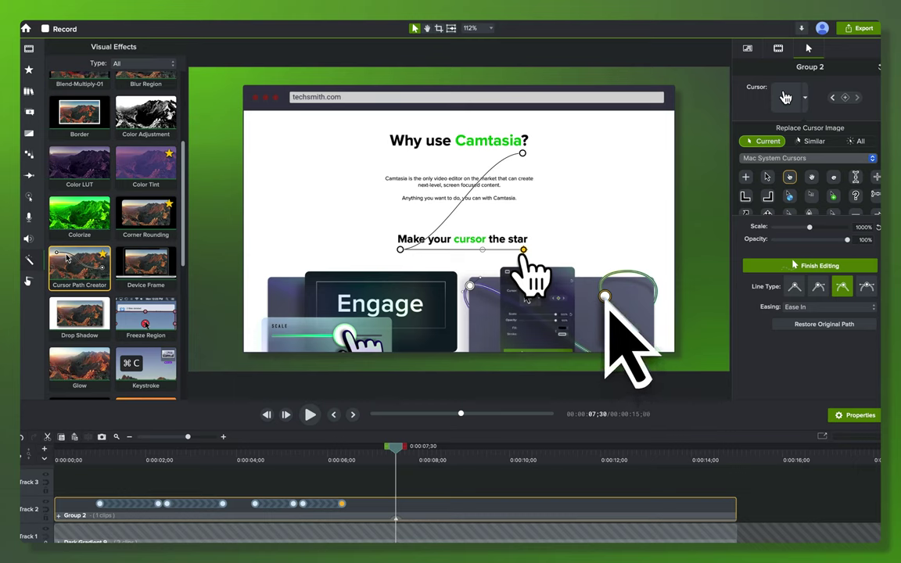
right_click(606, 298)
left_click(628, 306)
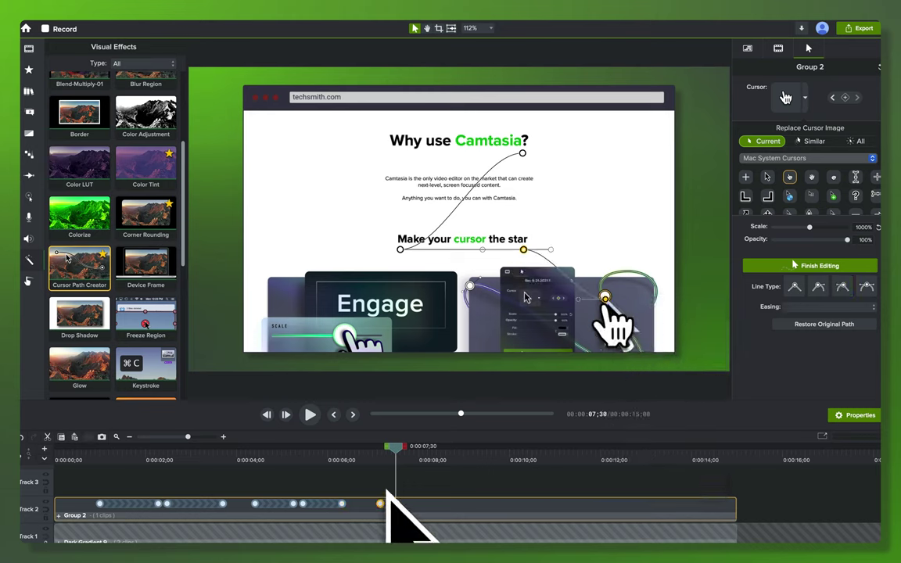
- Lengthen the fifth cursor movement by moving its end point to about 0:00:07;45, and play the movement back several times
left_click_drag(395, 447, 373, 451)
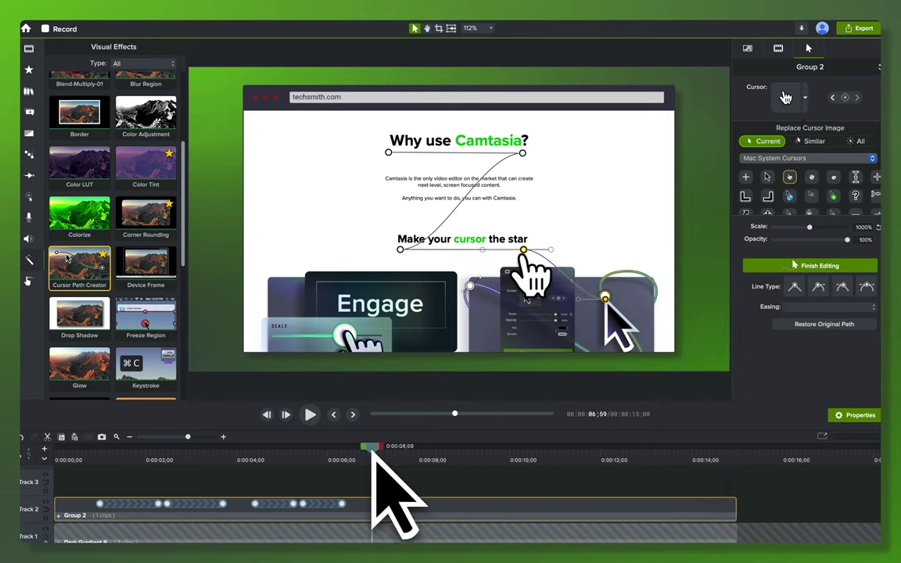
left_click(395, 489)
left_click(396, 504)
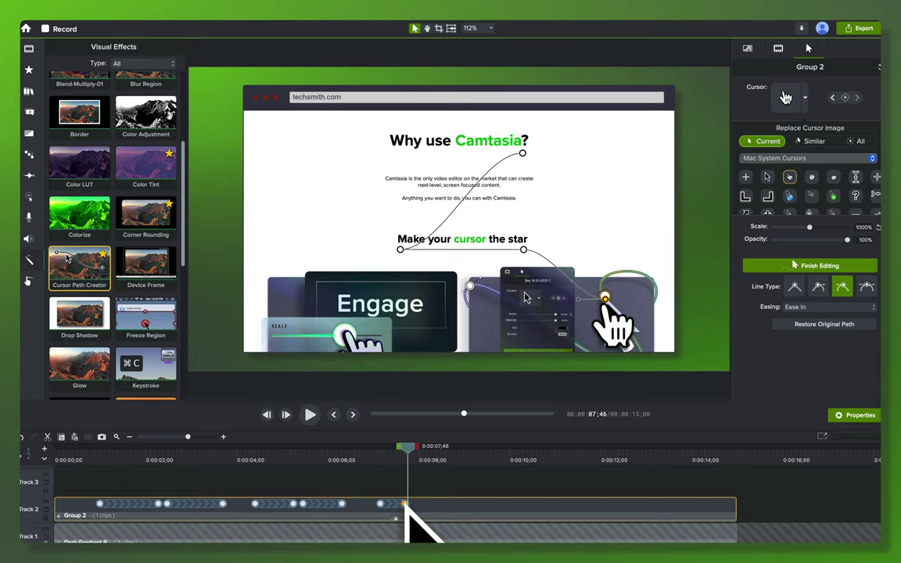
left_click_drag(407, 451, 378, 454)
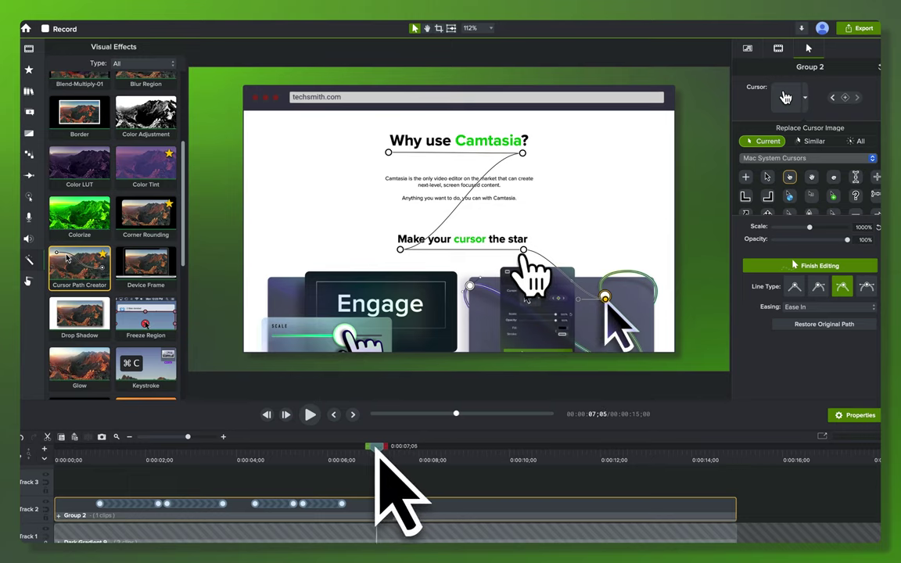
key("space")
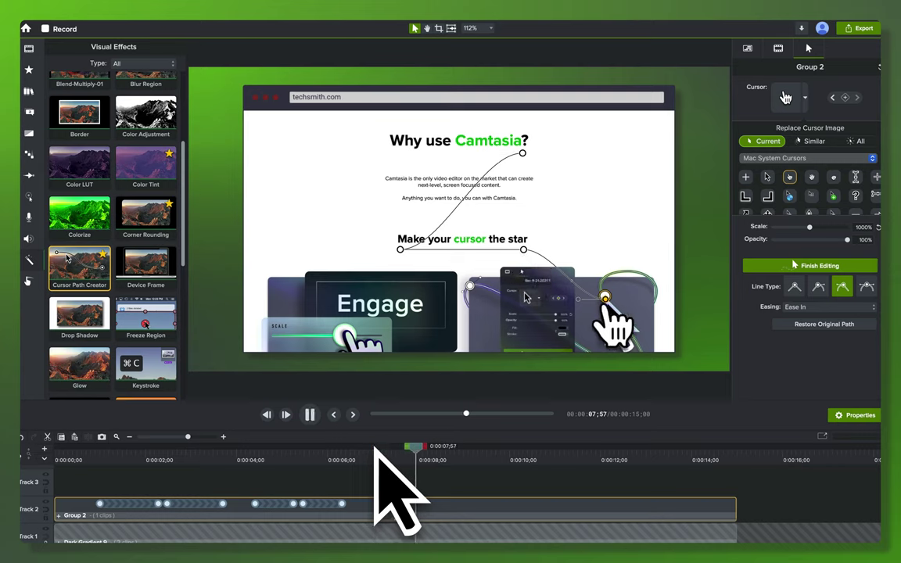
left_click(379, 454)
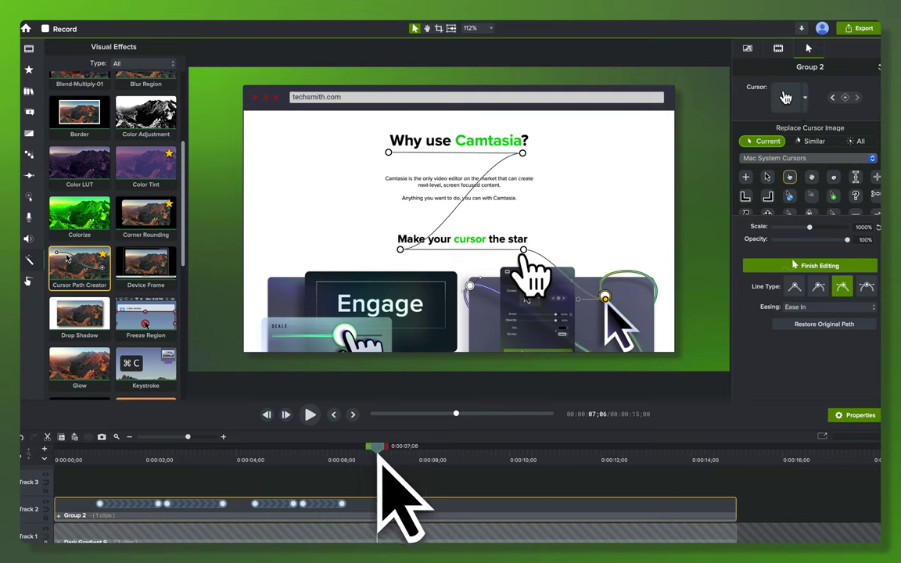
key("space")
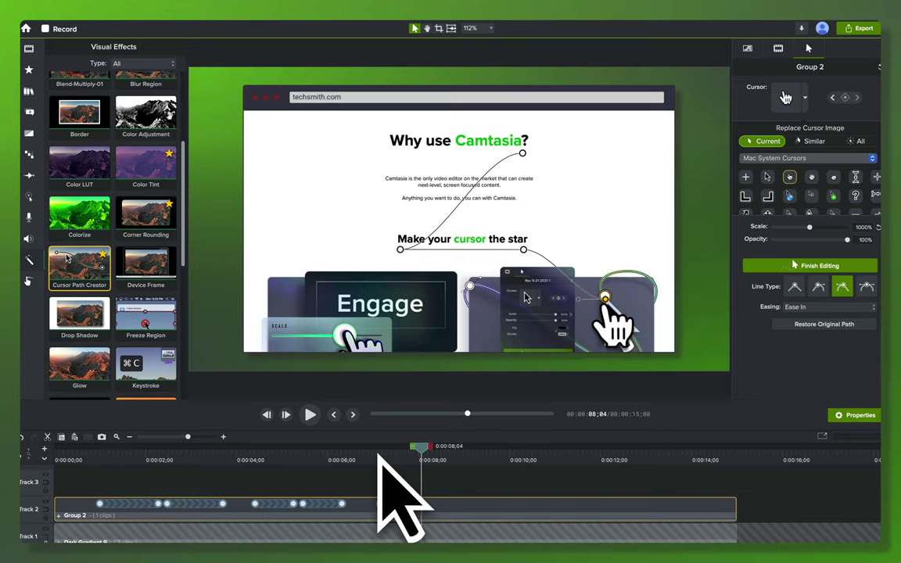
left_click(379, 453)
key("space")
key("space")
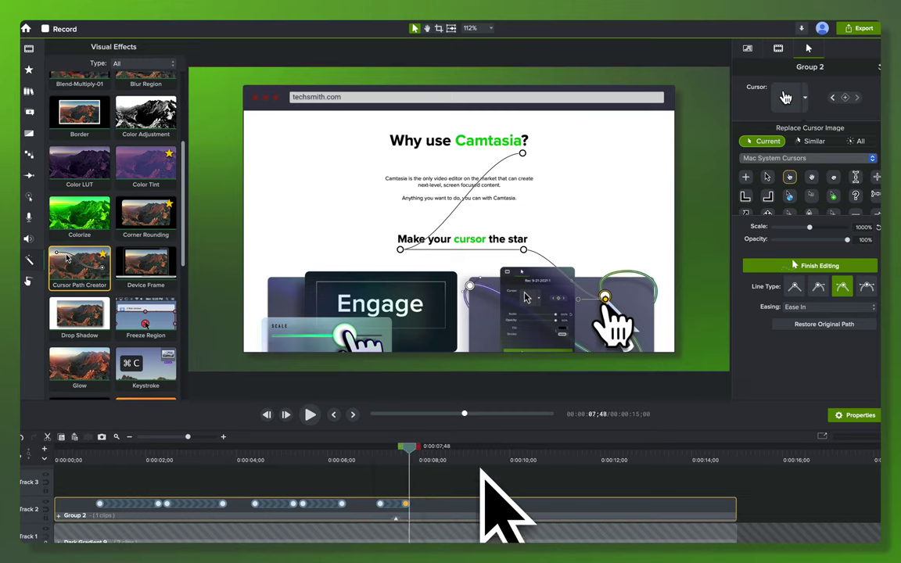
- At 0:00:07;26, change the cursor image from the hand back to the Mac arrow
mouse_move(409, 452)
left_mouse_down()
mouse_move(376, 452)
mouse_move(393, 454)
left_mouse_up()
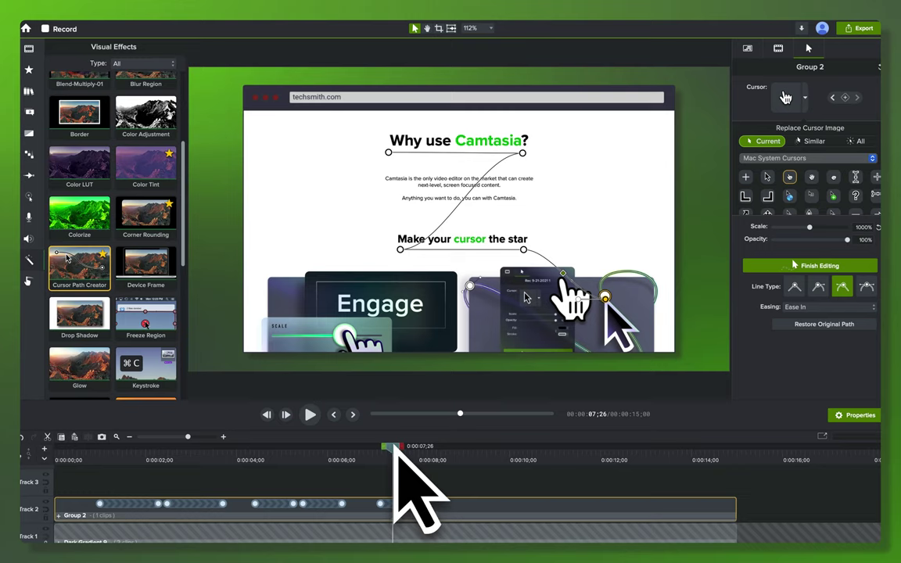
left_click(567, 315)
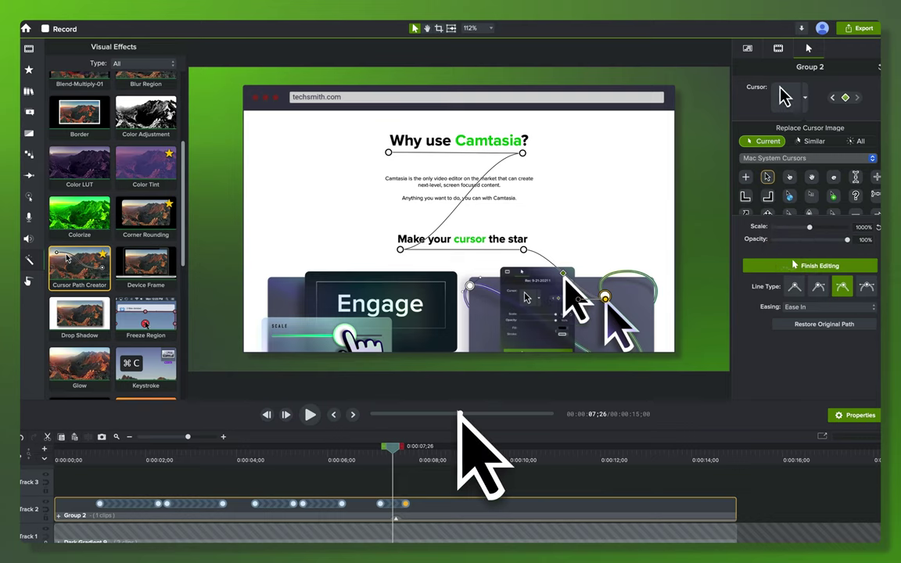
left_click_drag(394, 451, 424, 451)
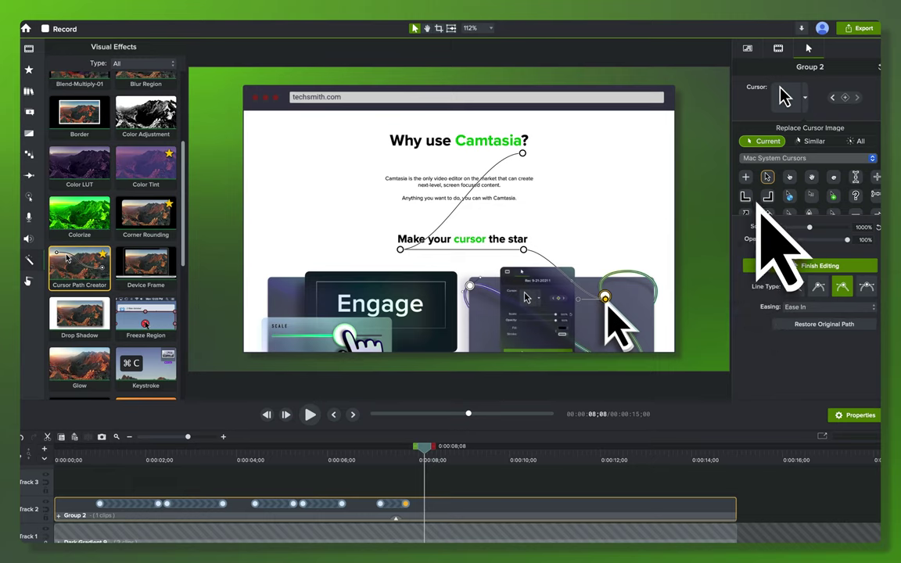
- Step backward and forward through the cursor image changes between the start of the clip and 0:00:07;26
left_click(832, 98)
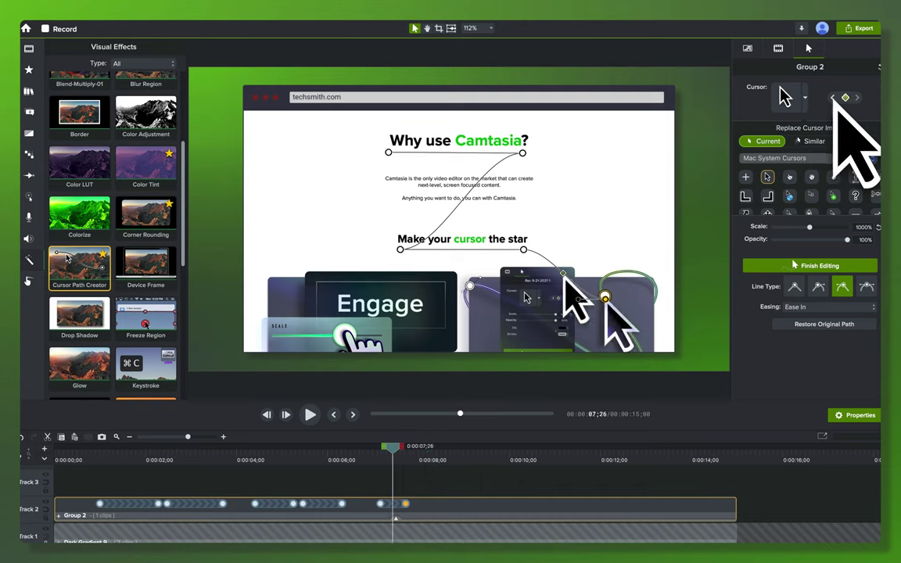
left_click(832, 98)
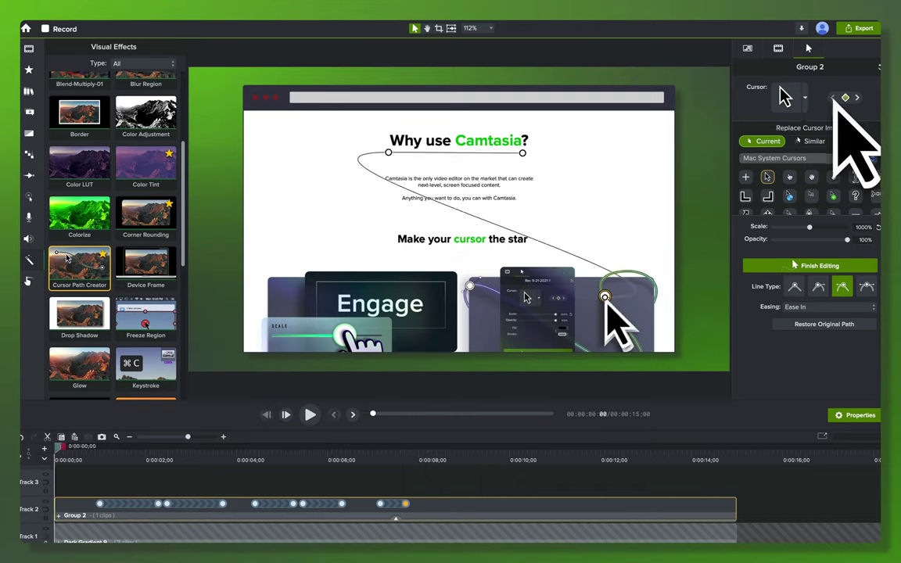
left_click(857, 98)
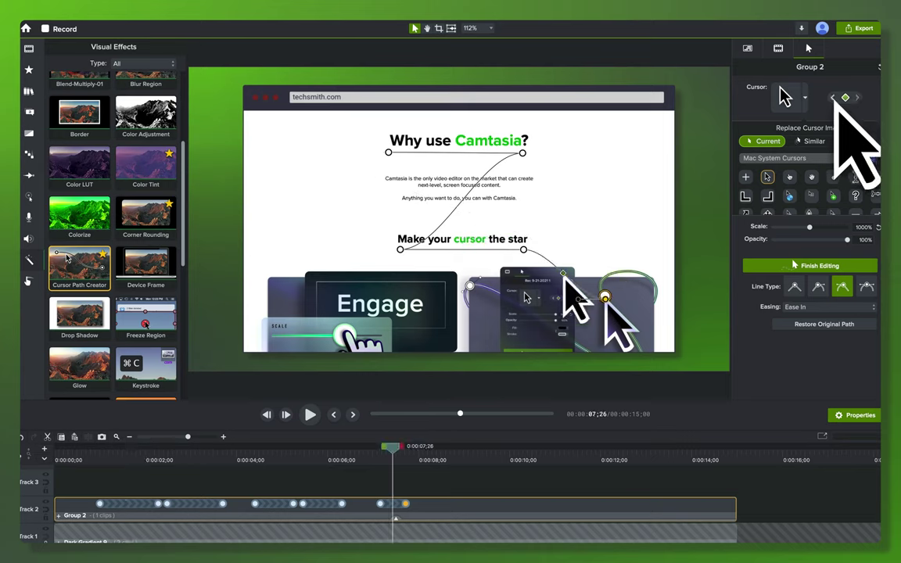
left_click(832, 98)
left_click(832, 98)
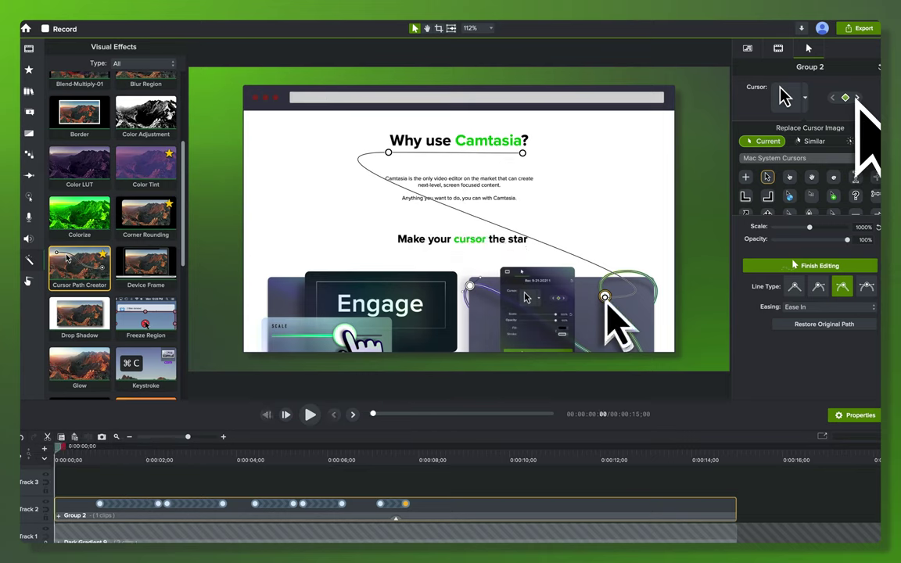
left_click(857, 97)
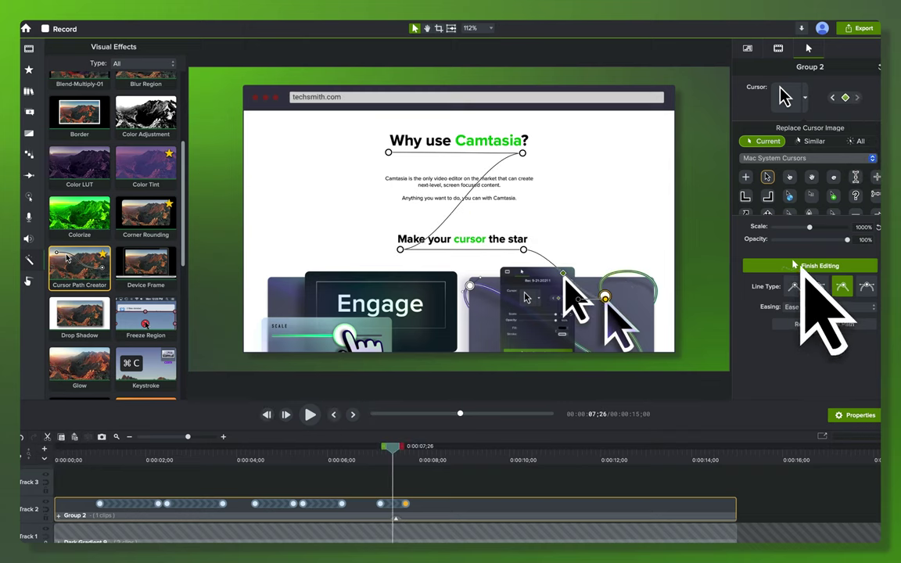
- Finish editing the cursor path, preview the frame at 0:00:07;09, and reopen the path for editing
left_click(805, 266)
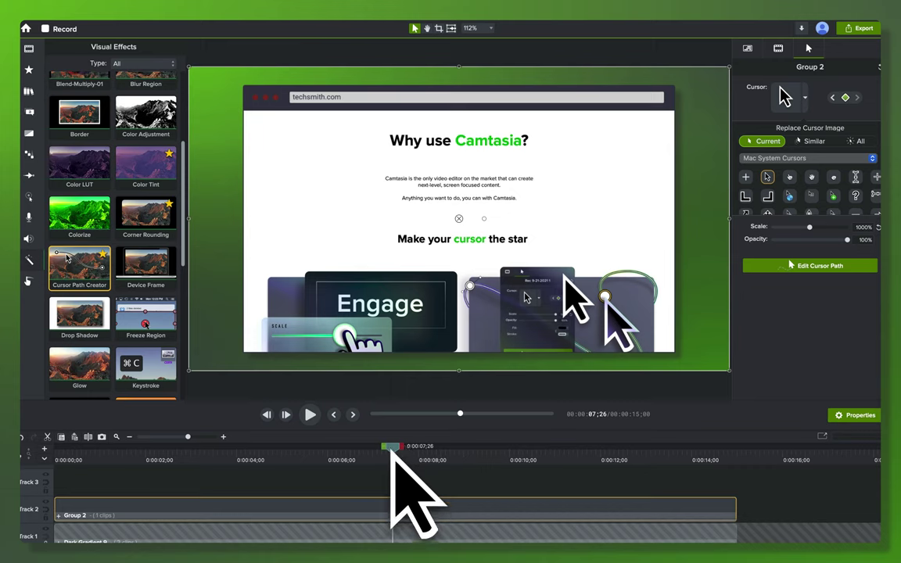
left_click_drag(393, 452, 379, 447)
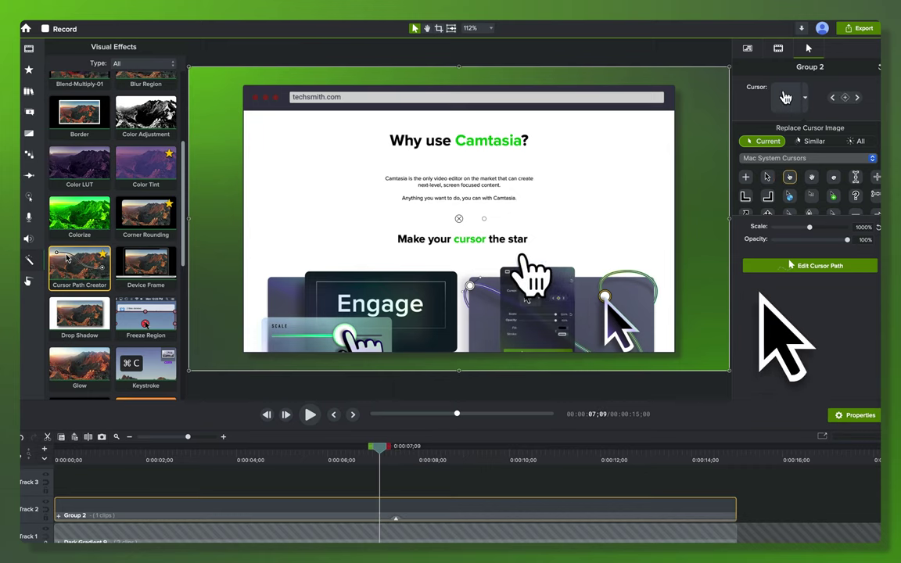
left_click(791, 266)
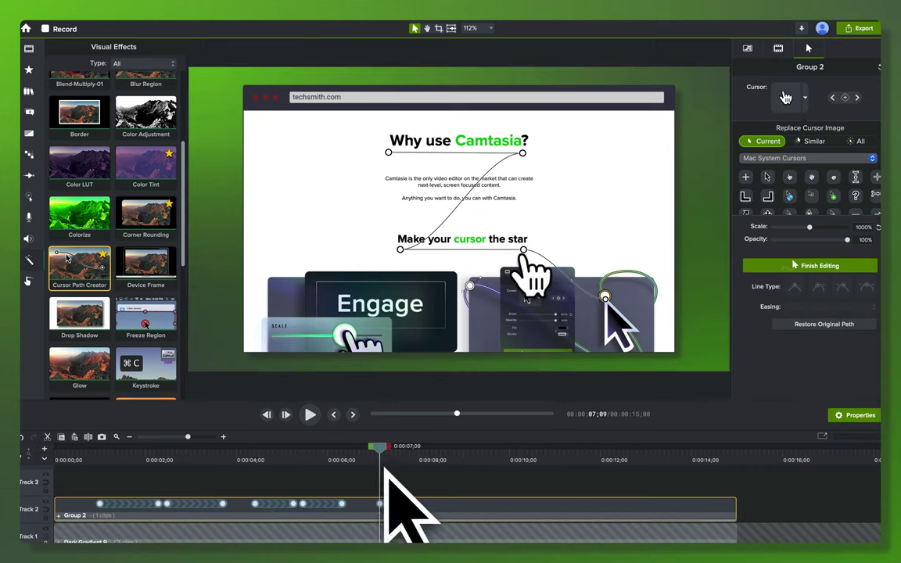
- Add a custom animation to Group 2 that ends at 0:00:01;00, where the first cursor movement begins
left_click_drag(379, 450, 101, 434)
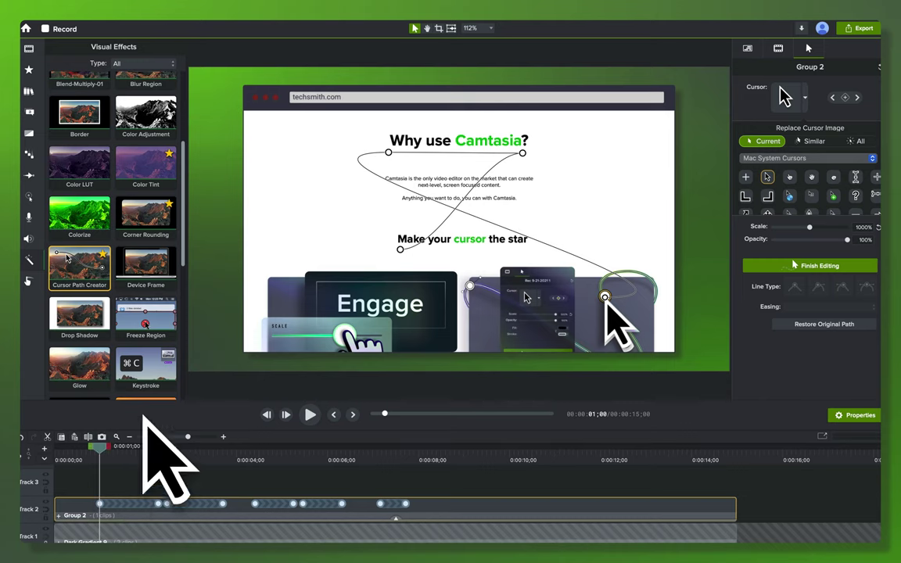
scroll(631, 345, "up", 5)
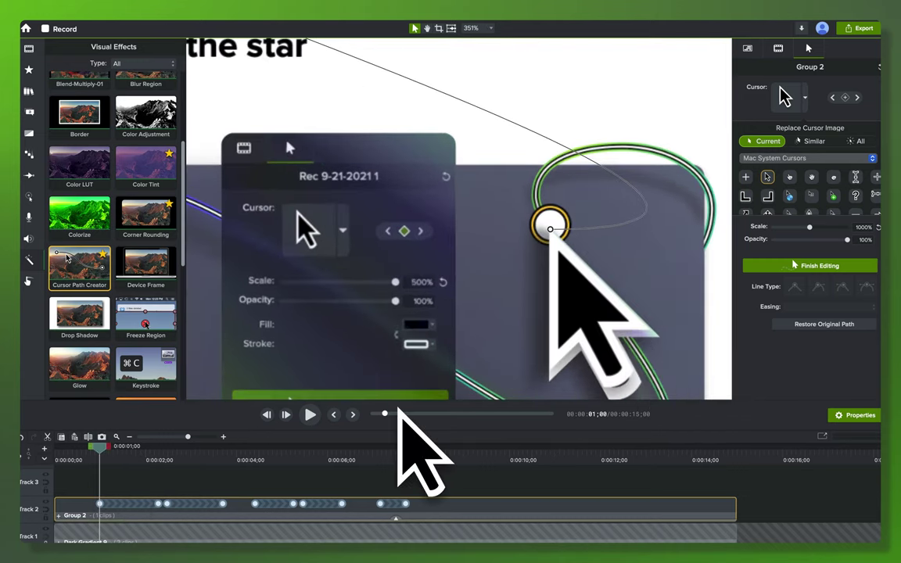
left_click(99, 504)
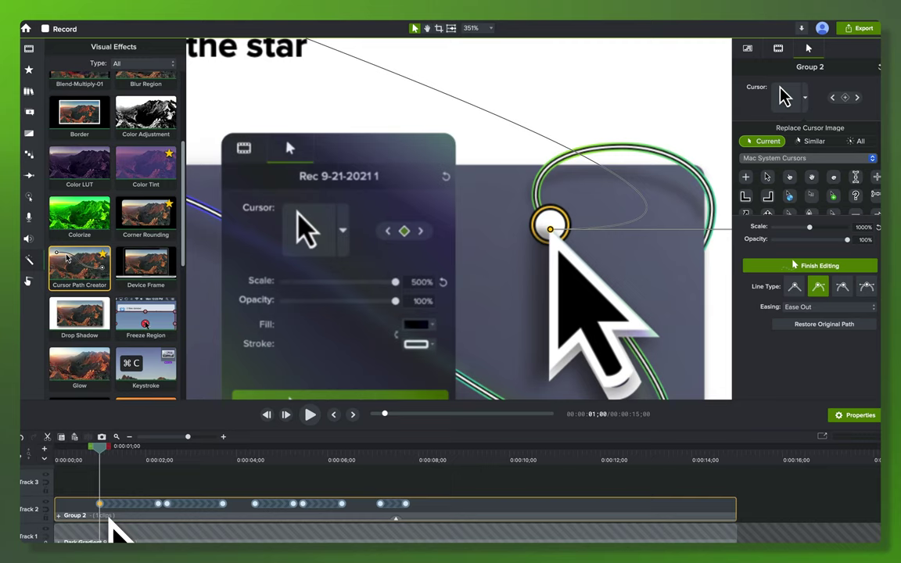
left_click(794, 265)
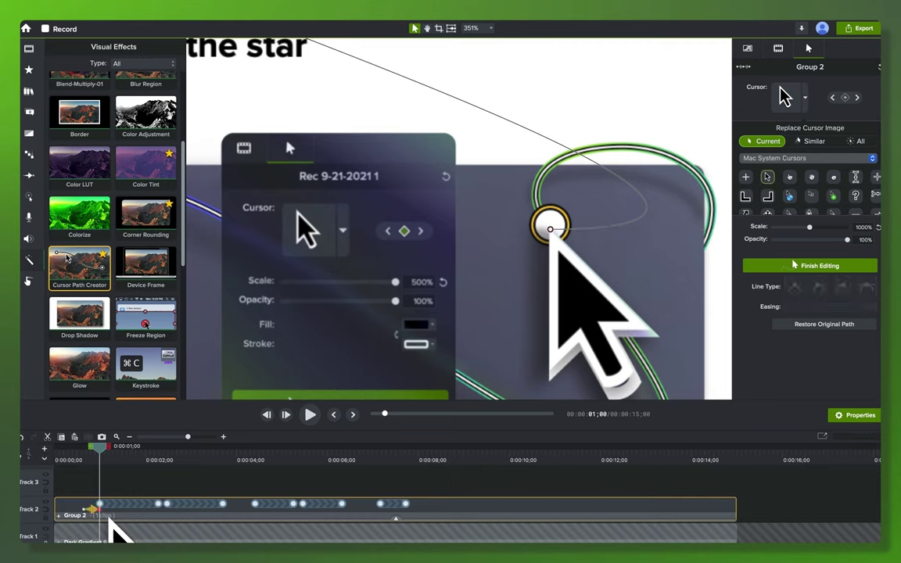
scroll(109, 522, "up", 5)
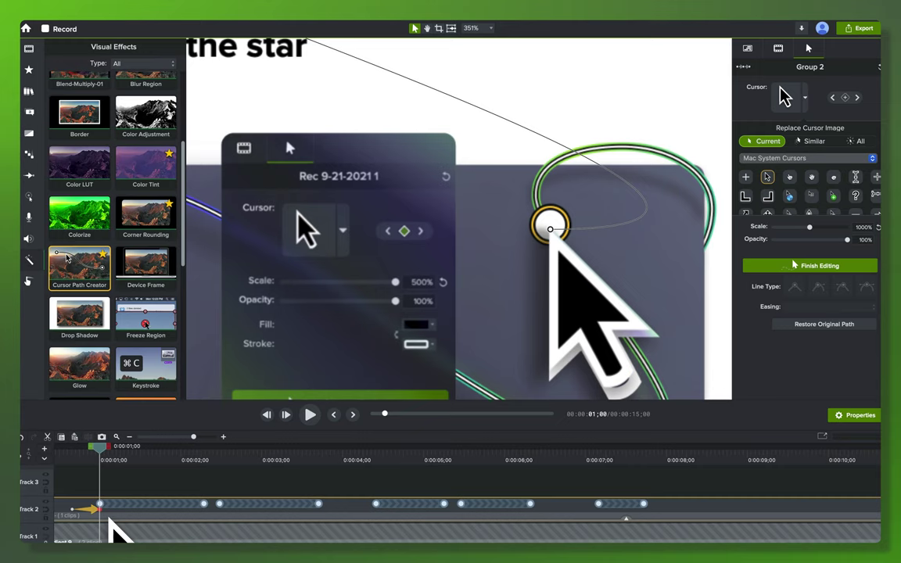
- Set the cursor's opacity to 0% at 0:00:00;39, the start of the first custom animation, and scrub through the fade-in
scroll(109, 522, "left", 3)
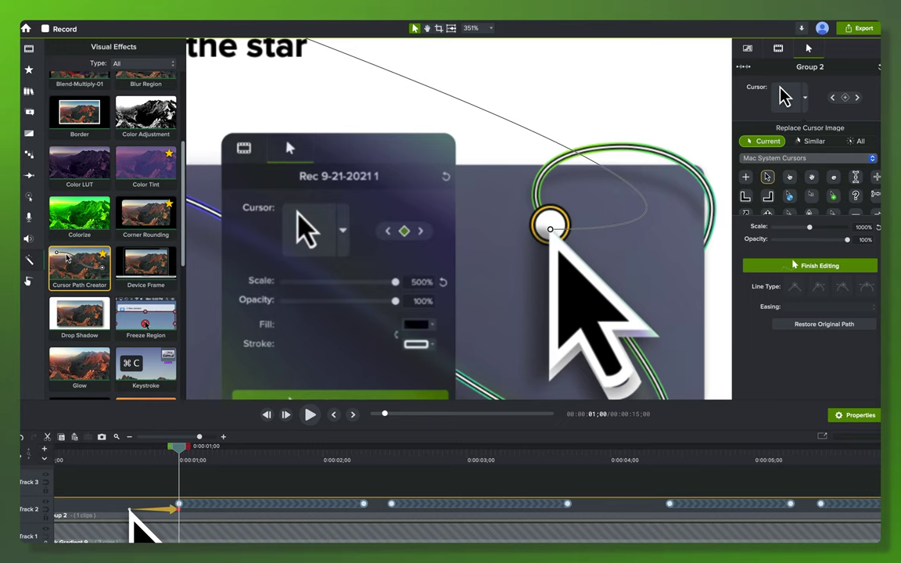
left_click(129, 510)
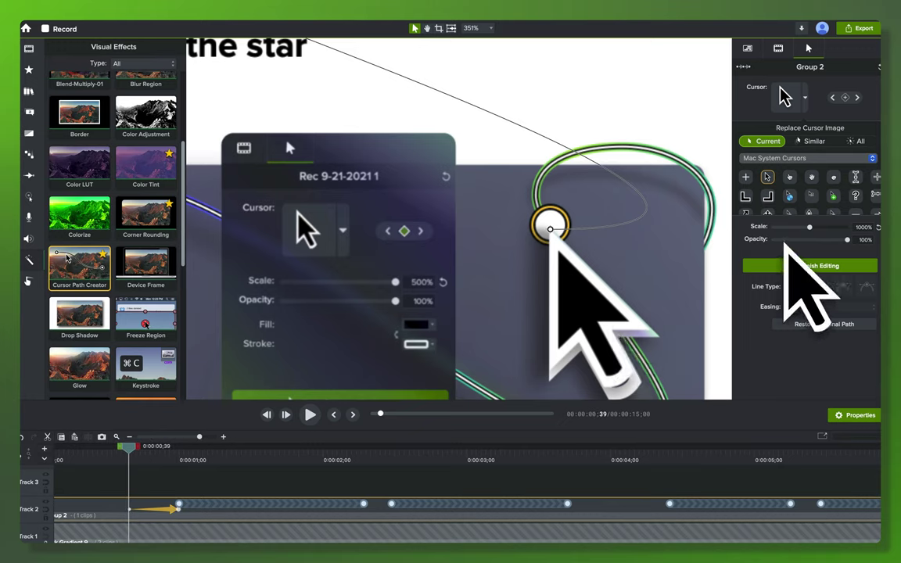
left_click_drag(847, 239, 761, 252)
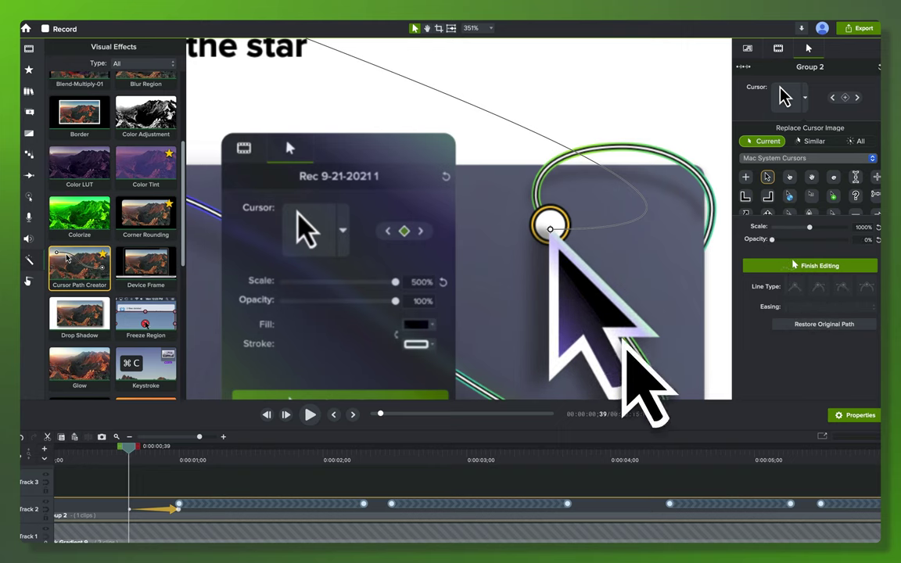
left_click_drag(130, 455, 252, 455)
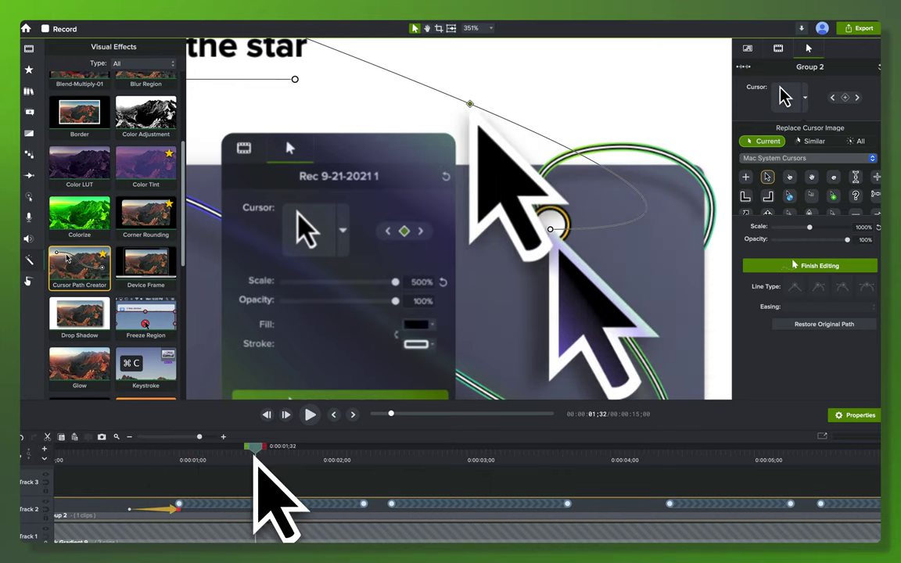
- Add a second custom animation to Group 2 and move it to start at 0:00:07;43, where the last cursor movement ends
scroll(253, 455, "down", 3)
scroll(253, 455, "down", 1)
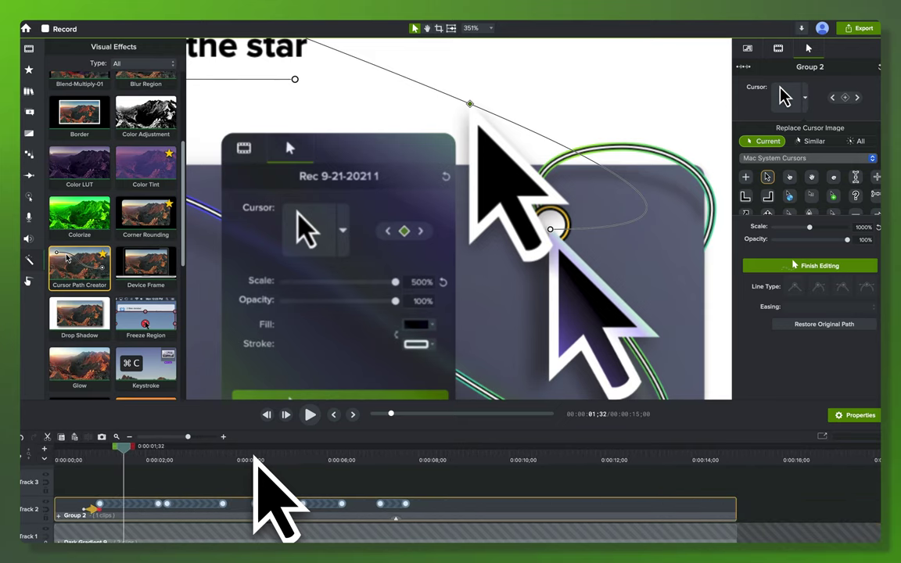
left_click_drag(125, 455, 433, 476)
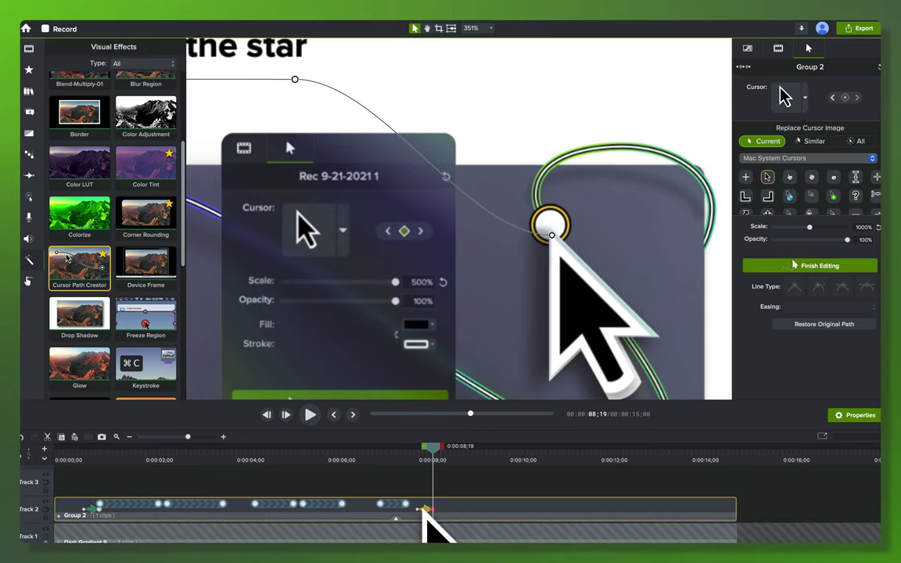
scroll(423, 510, "up", 5)
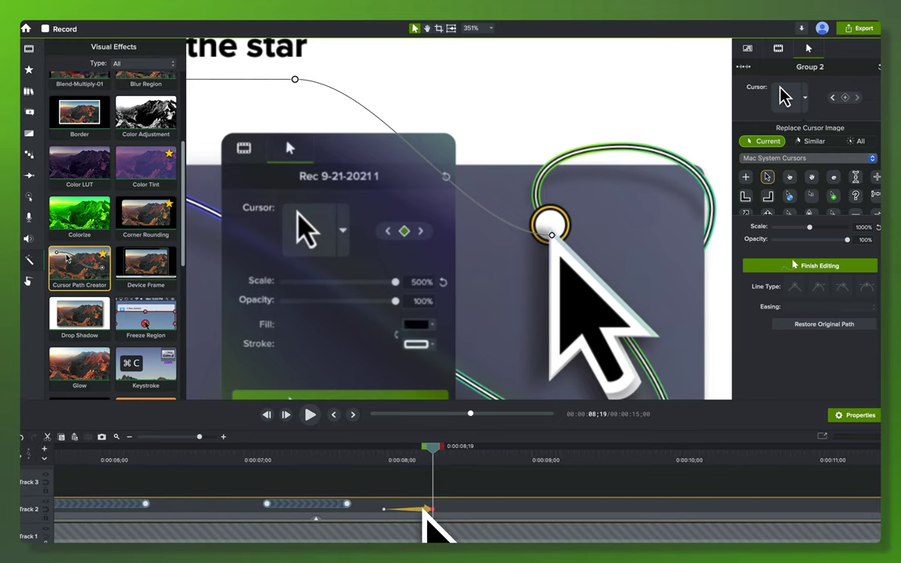
left_click(356, 505)
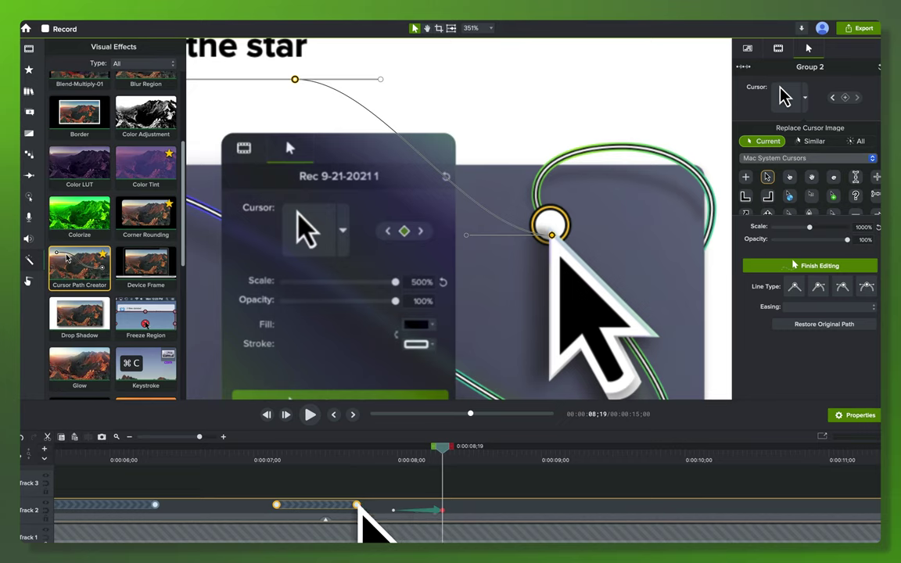
left_click(357, 506)
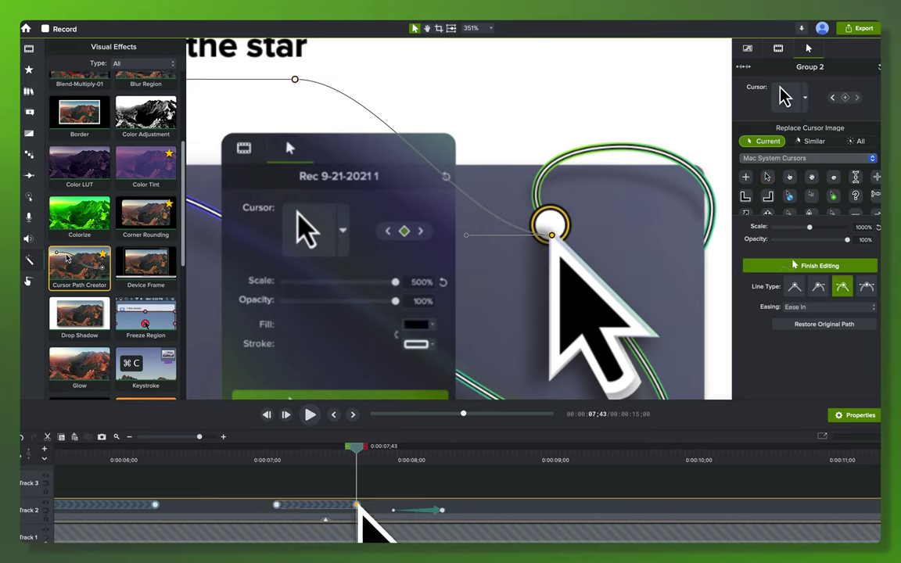
left_click(425, 511)
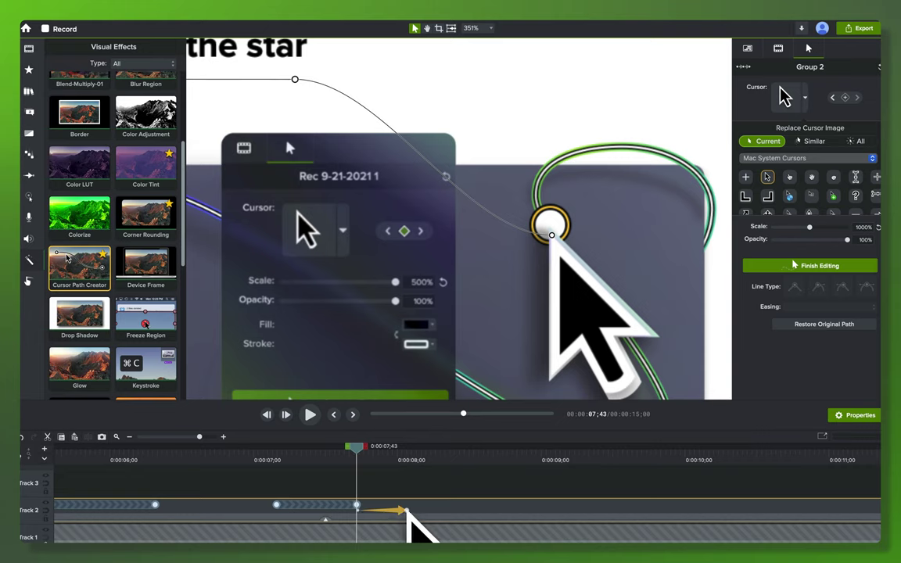
- Set the cursor's opacity to 0% at 0:00:08;04, the end of the second custom animation, check the fade-out, and finish editing the path
left_click(406, 512)
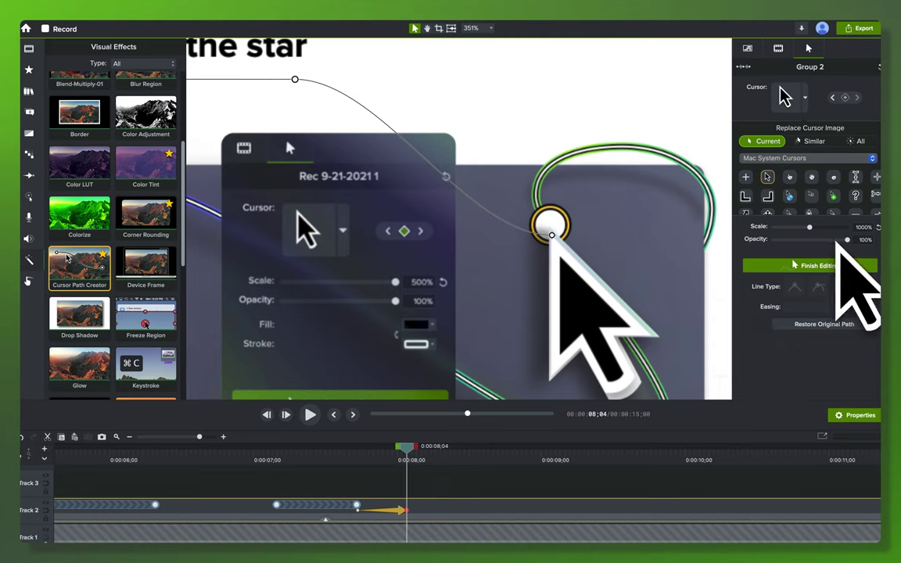
left_click_drag(848, 242, 759, 248)
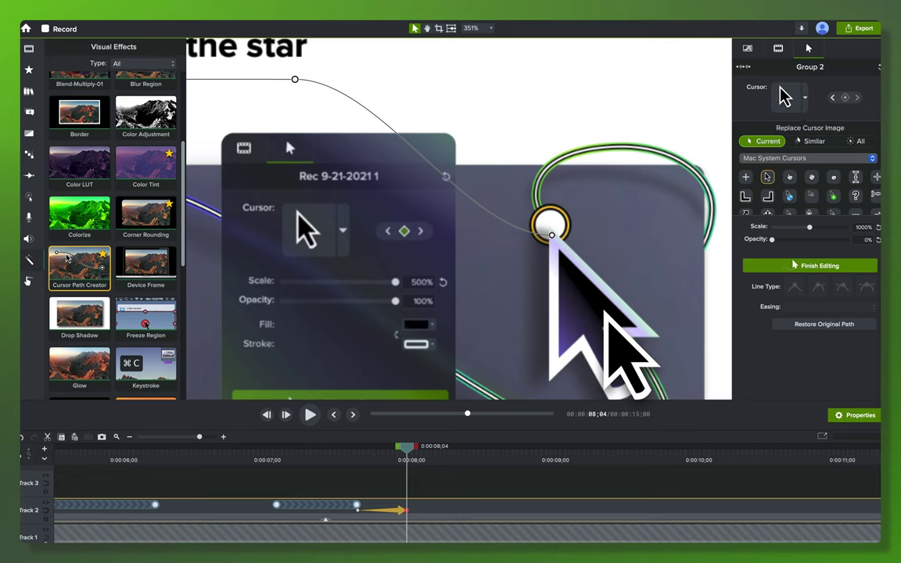
key("super+1")
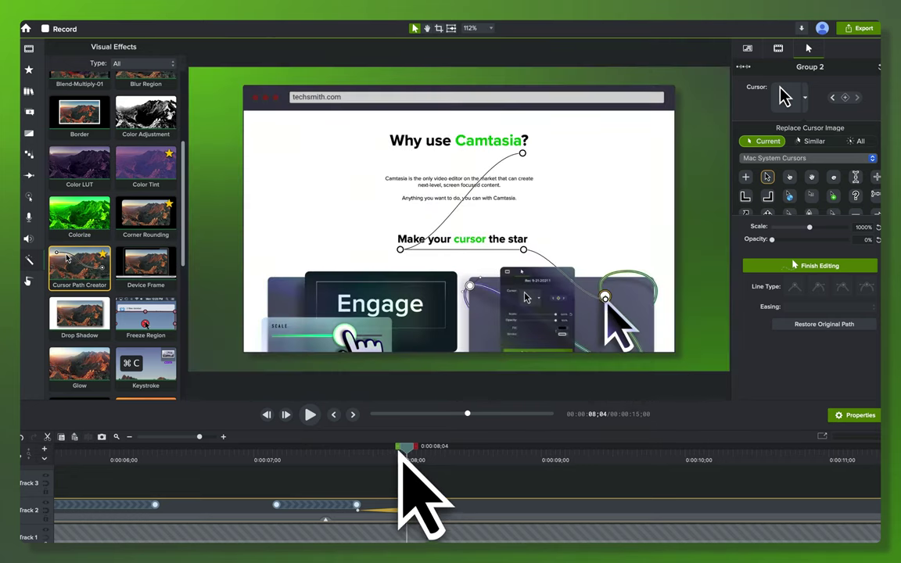
left_click_drag(403, 449, 389, 469)
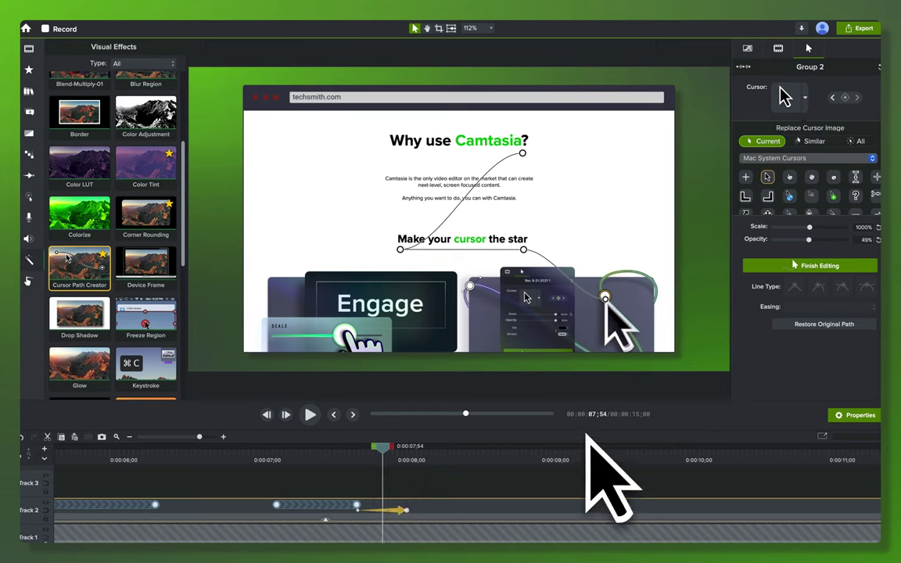
left_click(805, 266)
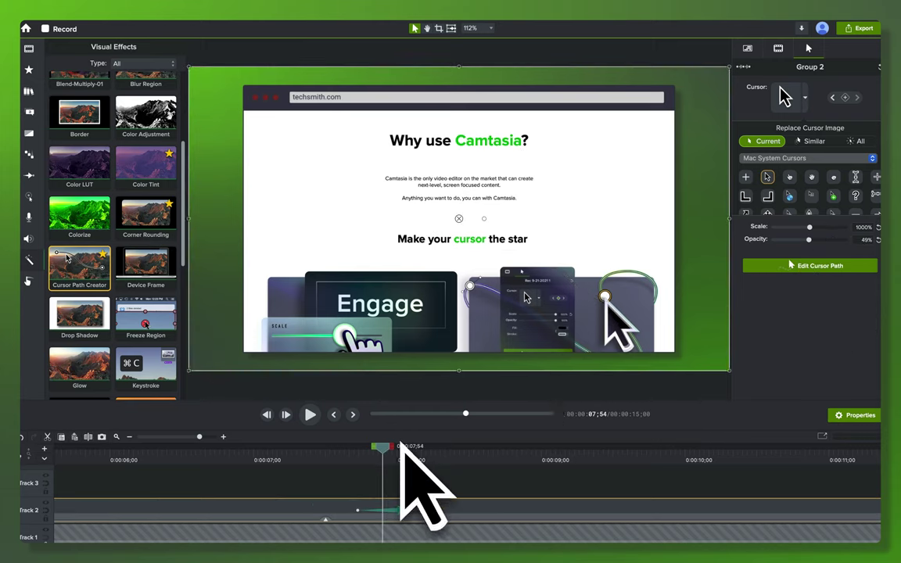
- Play the timeline from the beginning to preview the full cursor animation, stop playback, and move the playhead to 0:00:08;35
scroll(424, 458, "left", 3)
scroll(467, 481, "down", 3)
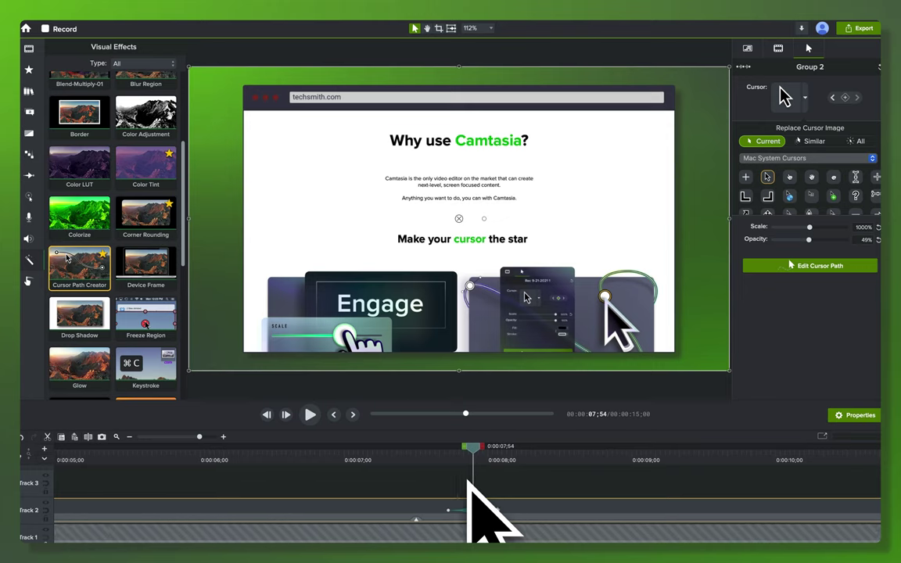
scroll(467, 481, "down", 2)
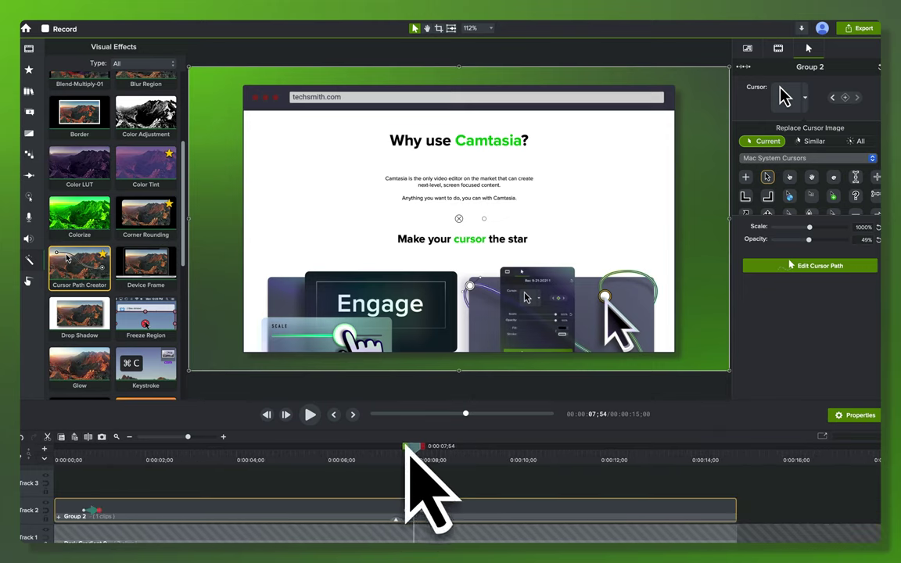
left_click_drag(412, 451, 61, 442)
key("space")
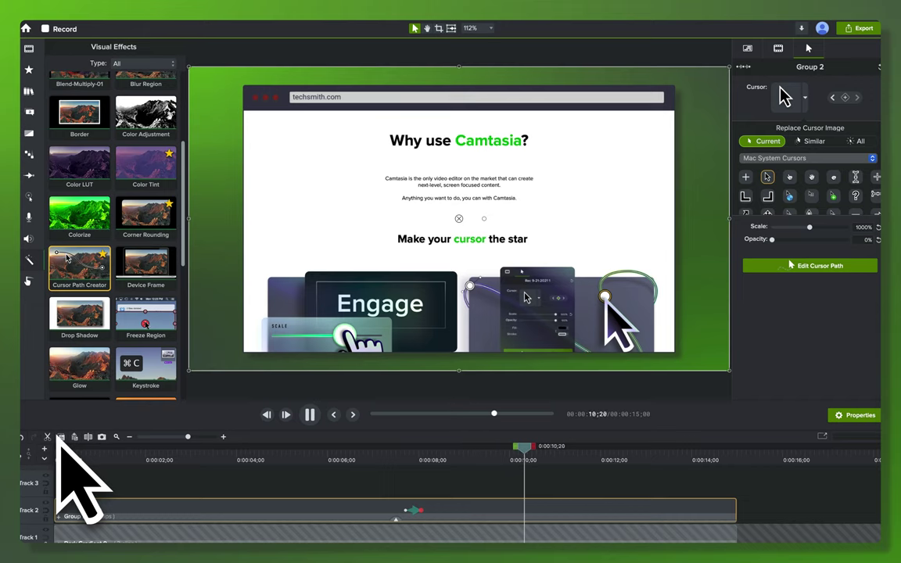
key("space")
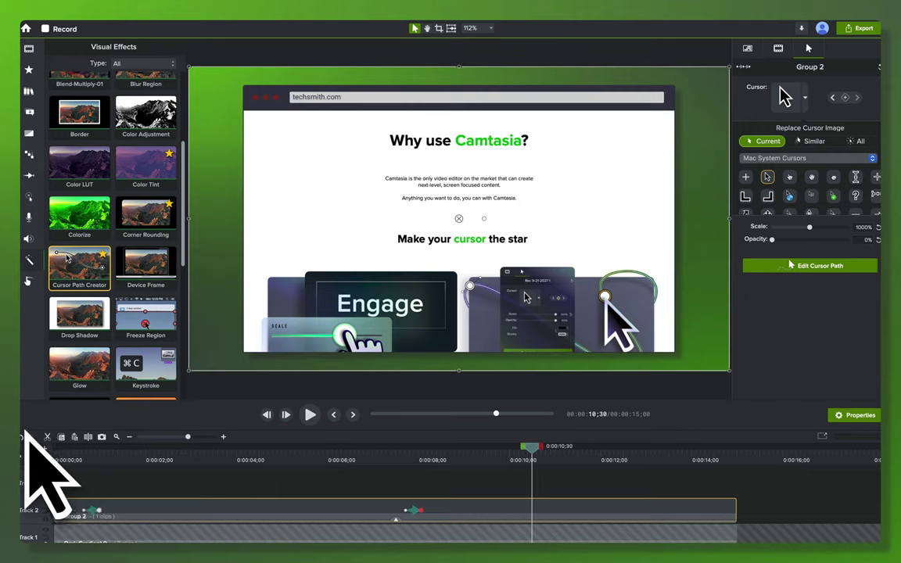
mouse_move(438, 445)
left_mouse_down()
mouse_move(381, 459)
mouse_move(444, 463)
left_mouse_up()
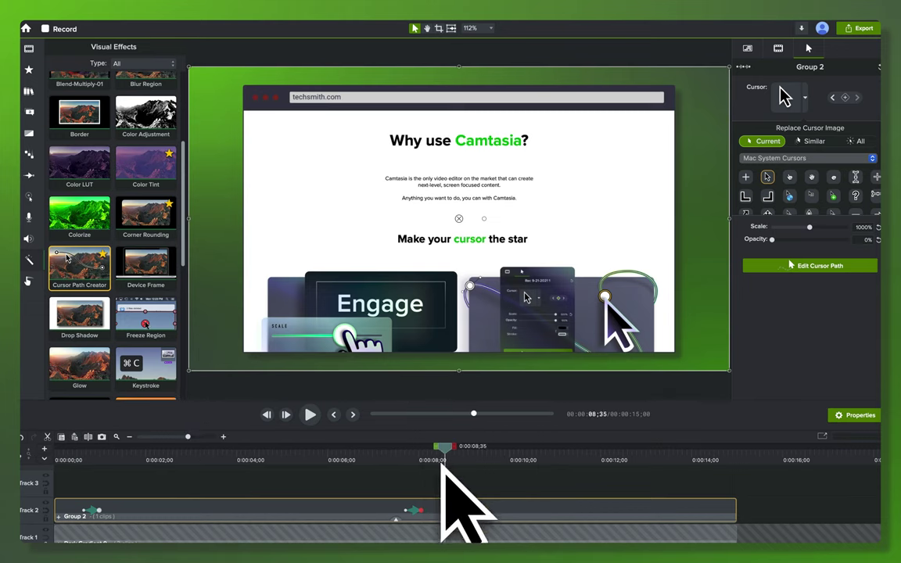